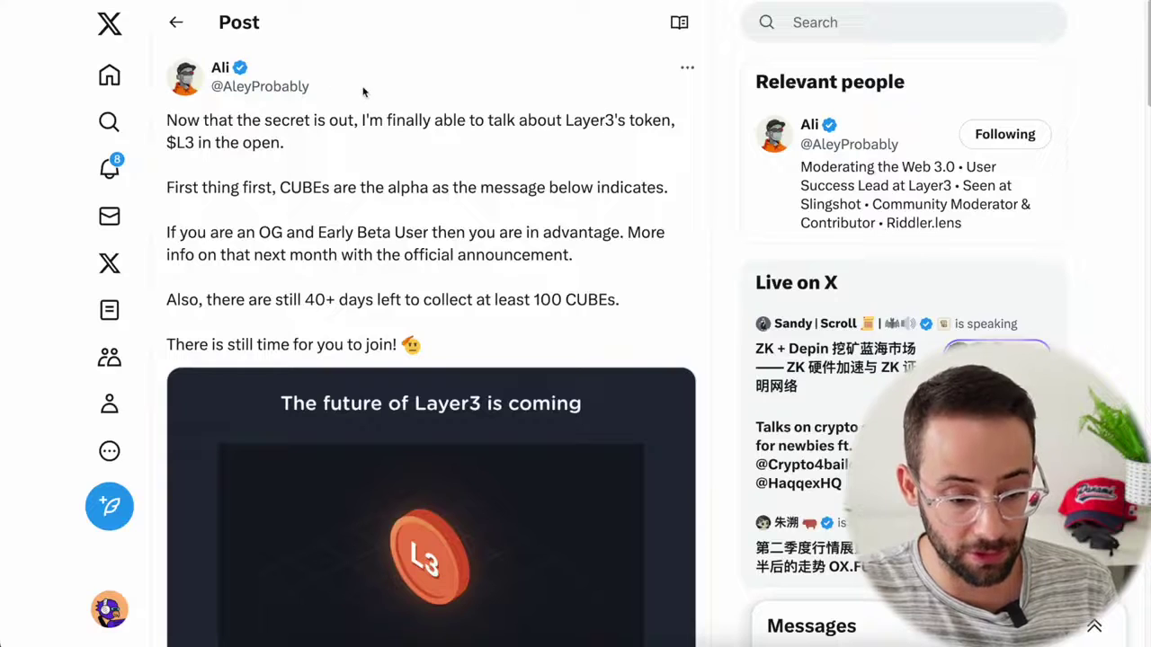
Step: Read the X post about Layer3's $L3 token, highlighting the 100 CUBEs target, the 40+ days left and the early-user advantage
mouse_move(214, 72)
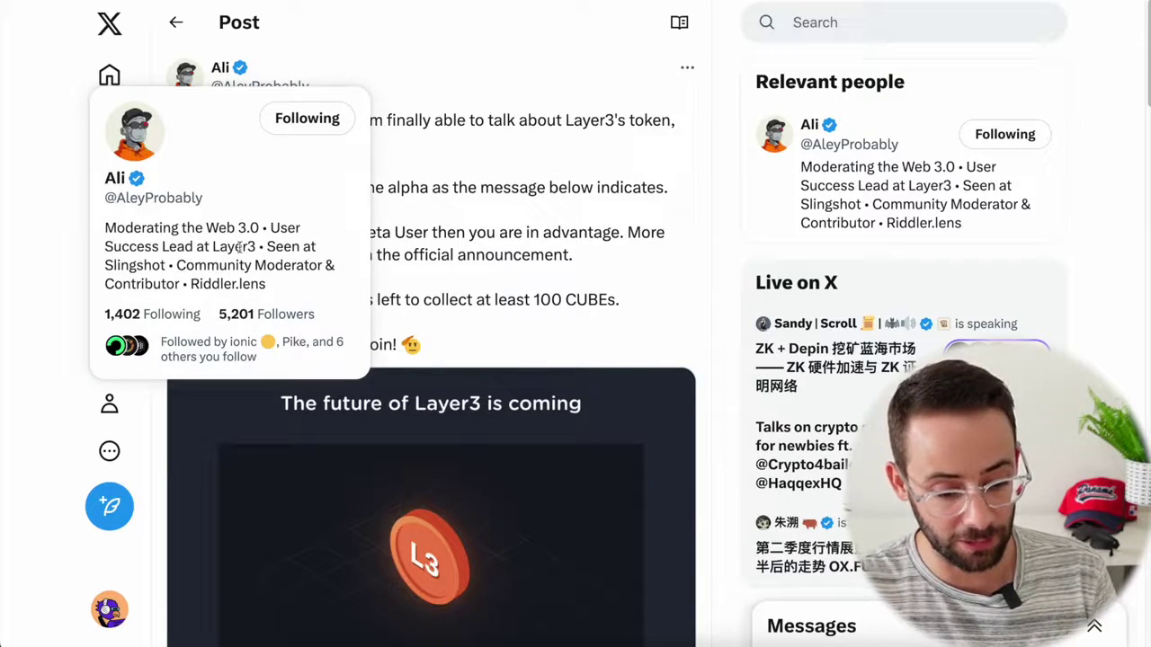
scroll(254, 238, "down", 2)
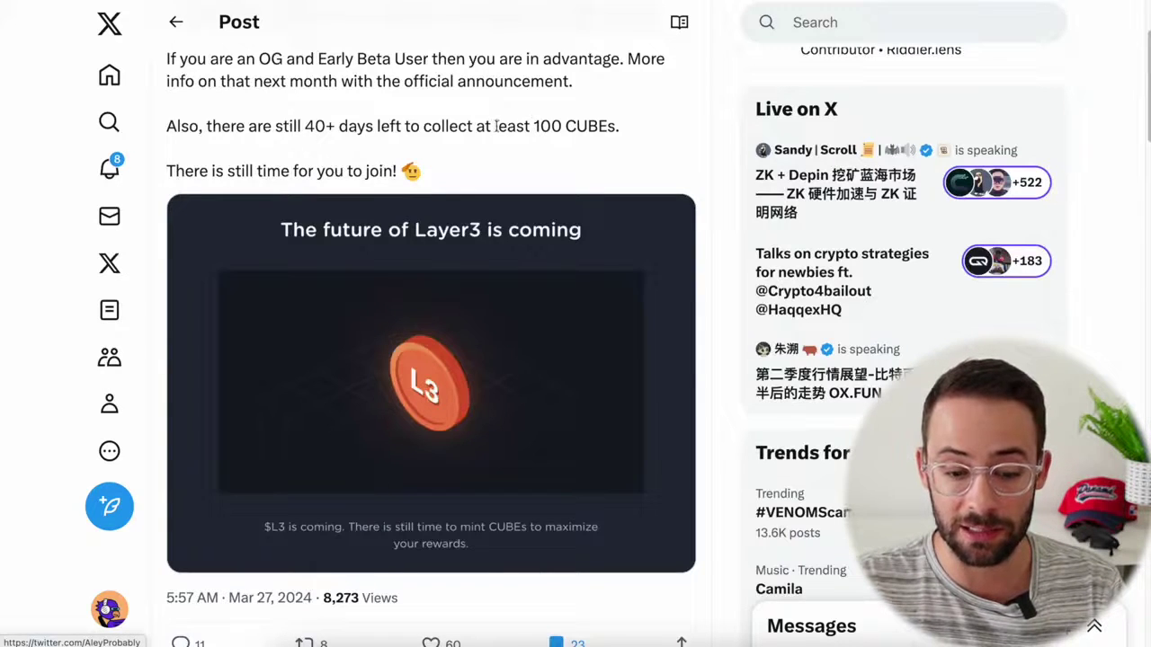
left_click_drag(624, 128, 471, 128)
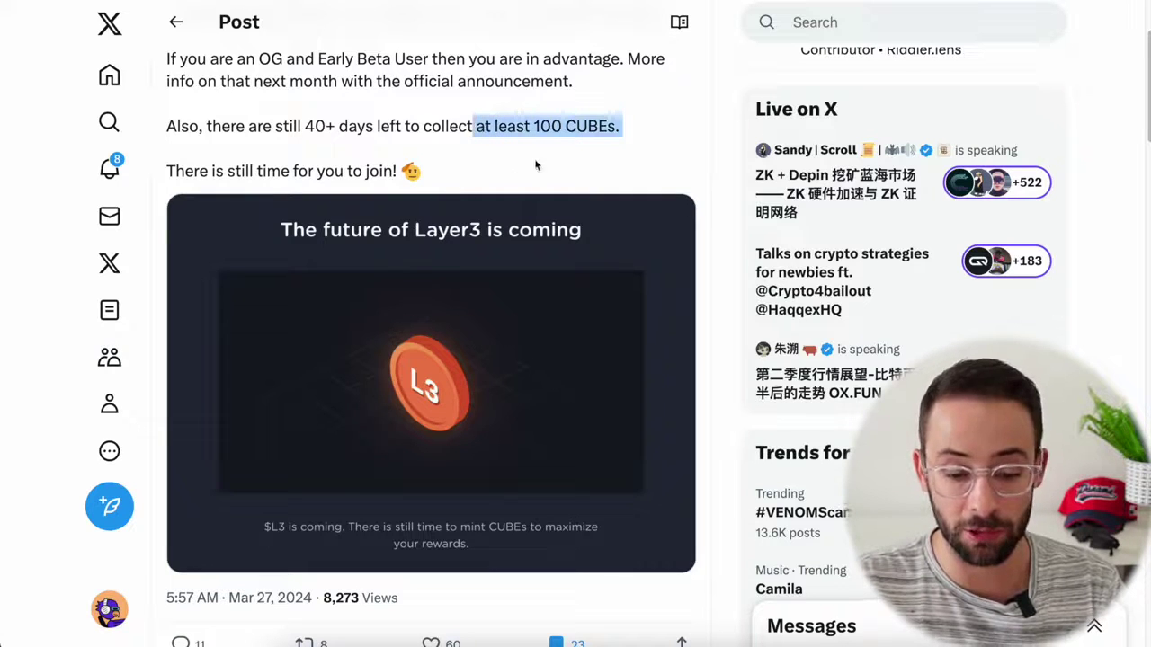
left_click_drag(304, 126, 406, 128)
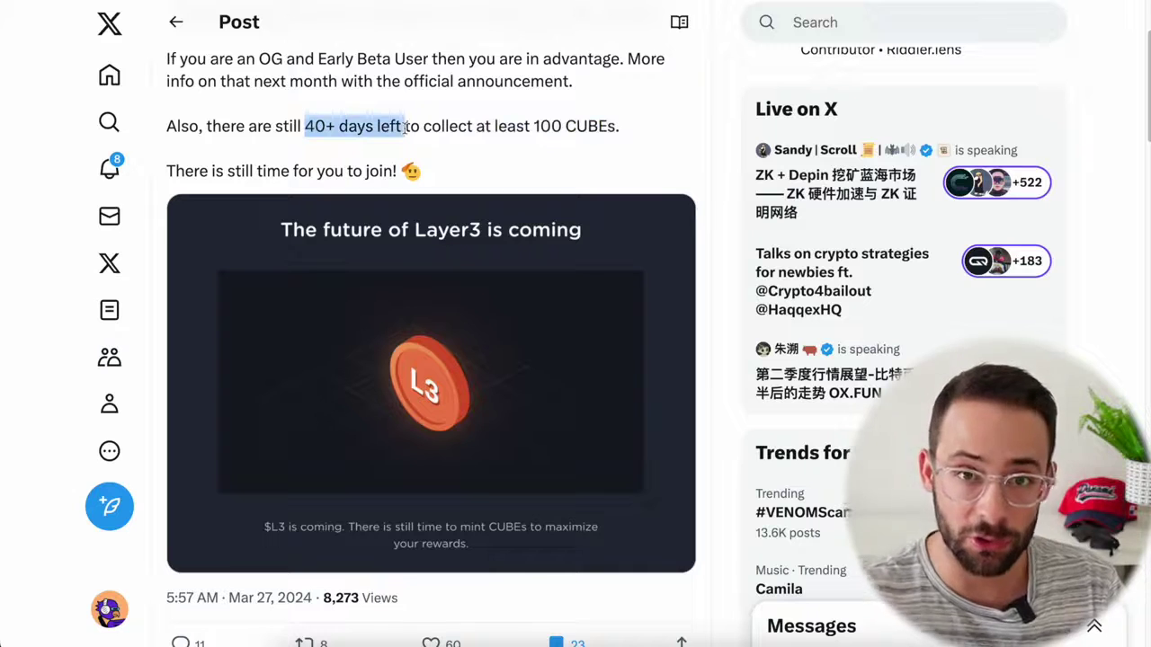
scroll(432, 196, "up", 1)
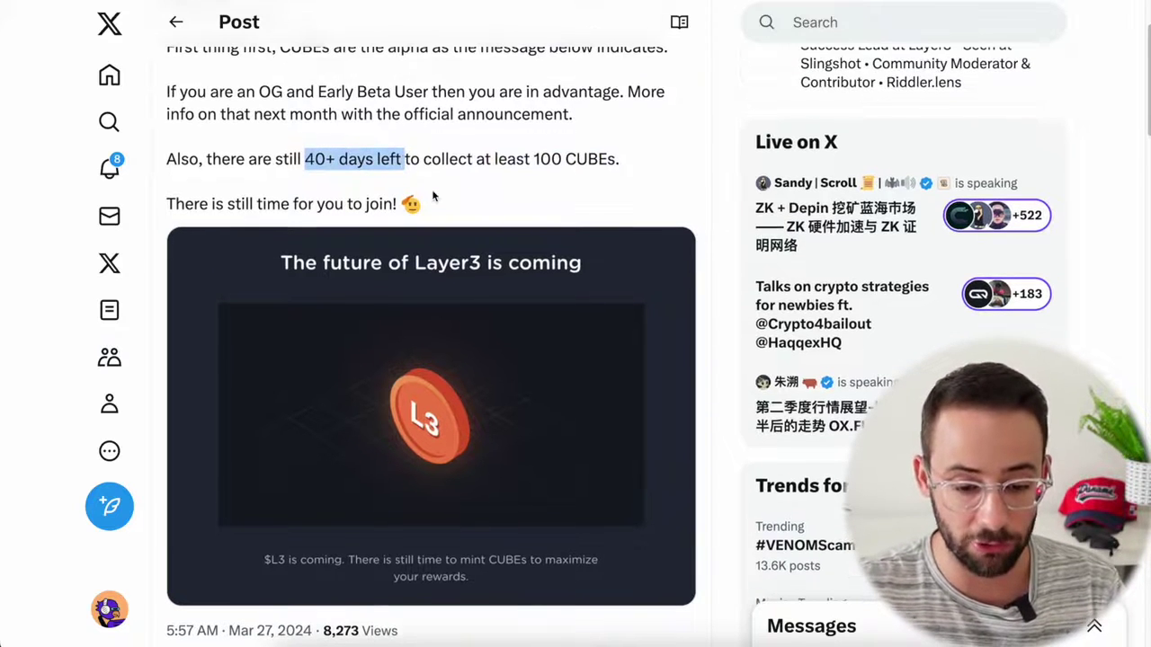
scroll(433, 196, "up", 1)
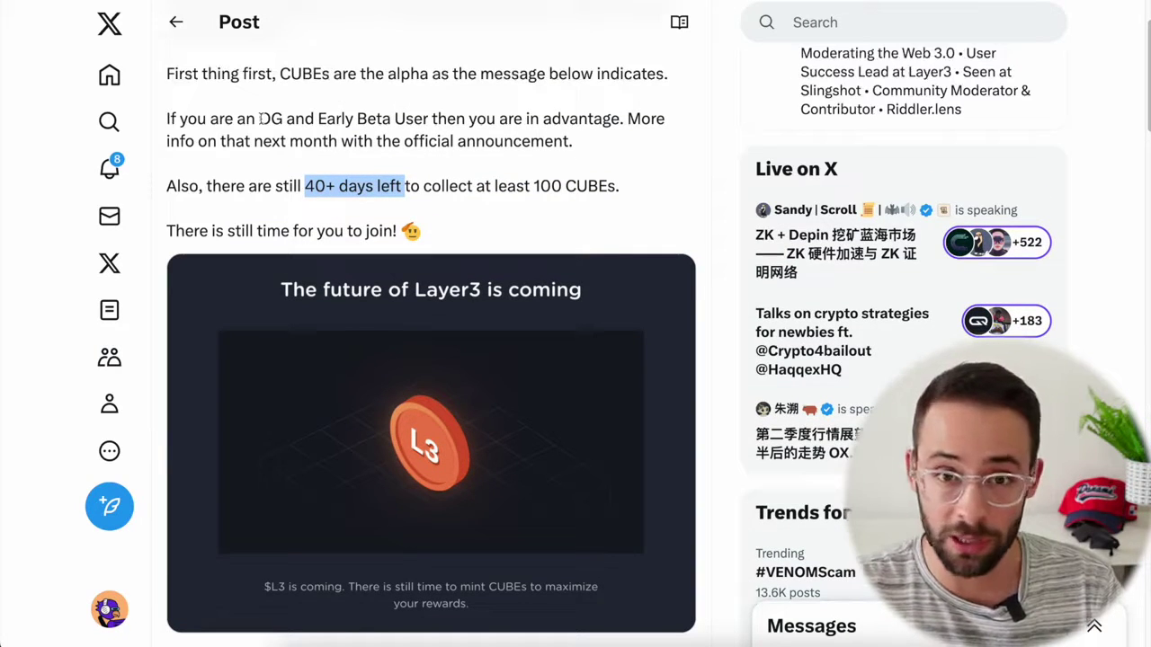
left_click_drag(259, 119, 586, 124)
left_click(642, 163)
left_click(343, 270)
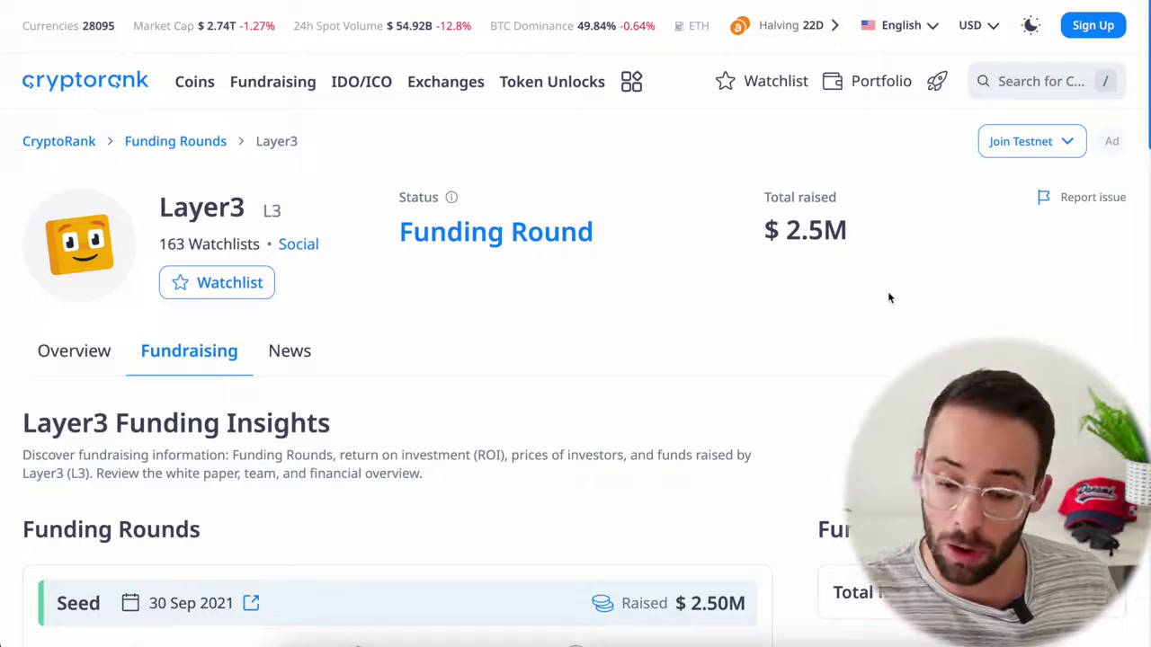
Step: Check the total raised and the funding rounds on Layer3's CryptoRank fundraising page
left_click_drag(858, 231, 747, 236)
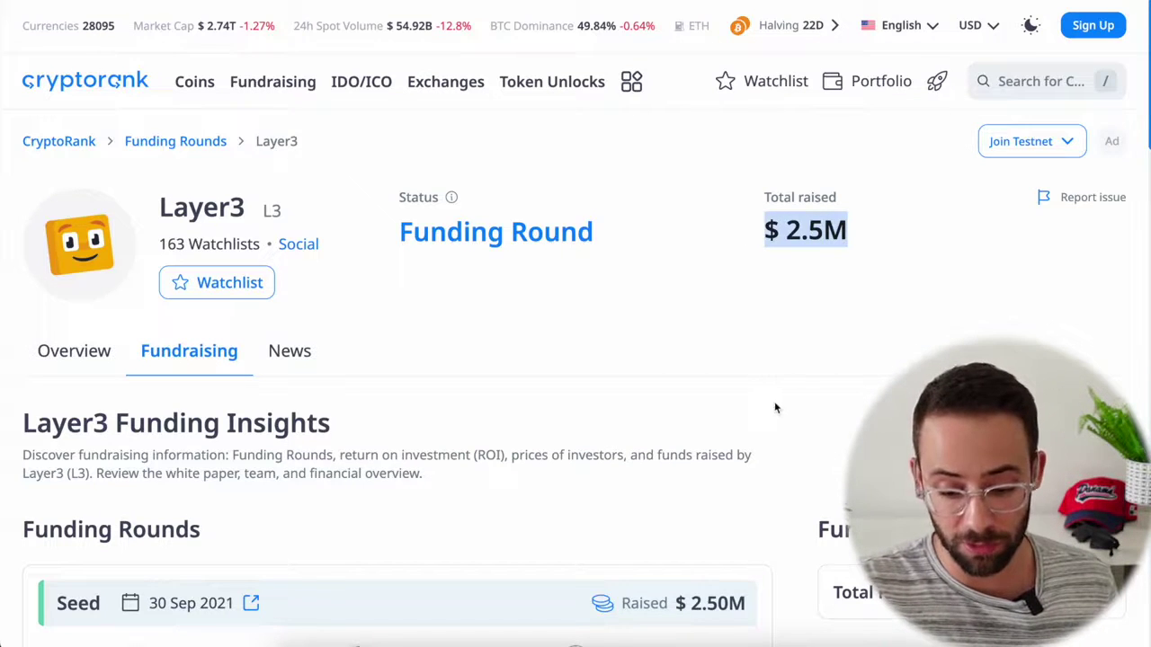
scroll(775, 405, "down", 2)
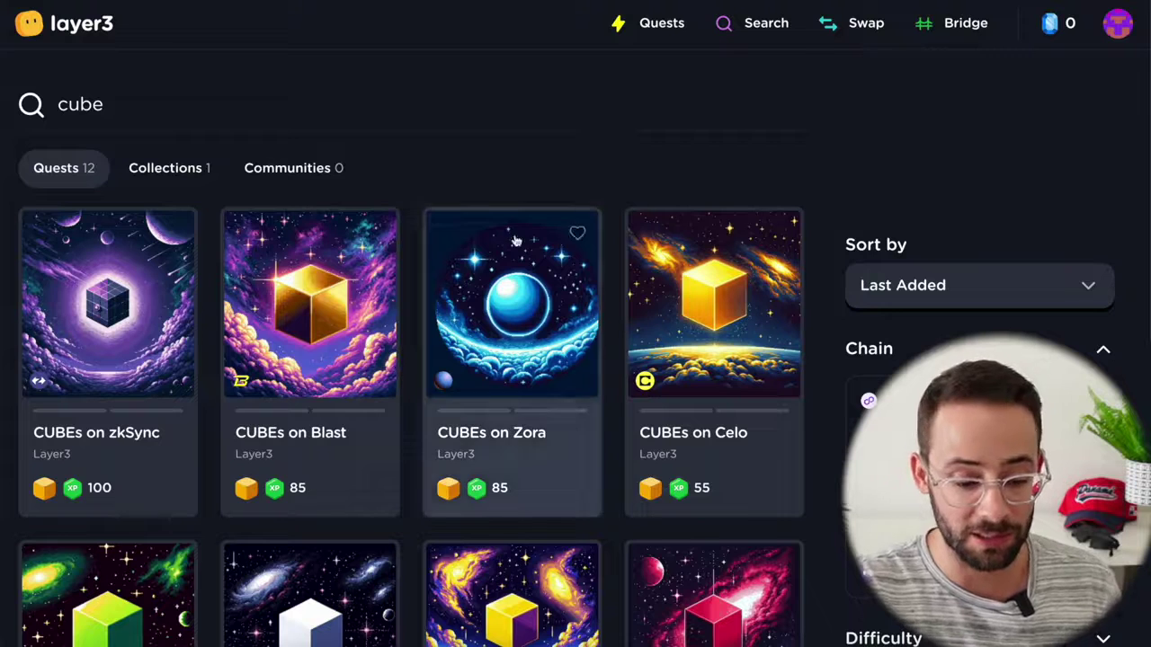
Step: Switch to Layer3 and look through the quests found for "cube" and the chains they run on
scroll(577, 148, "down", 1)
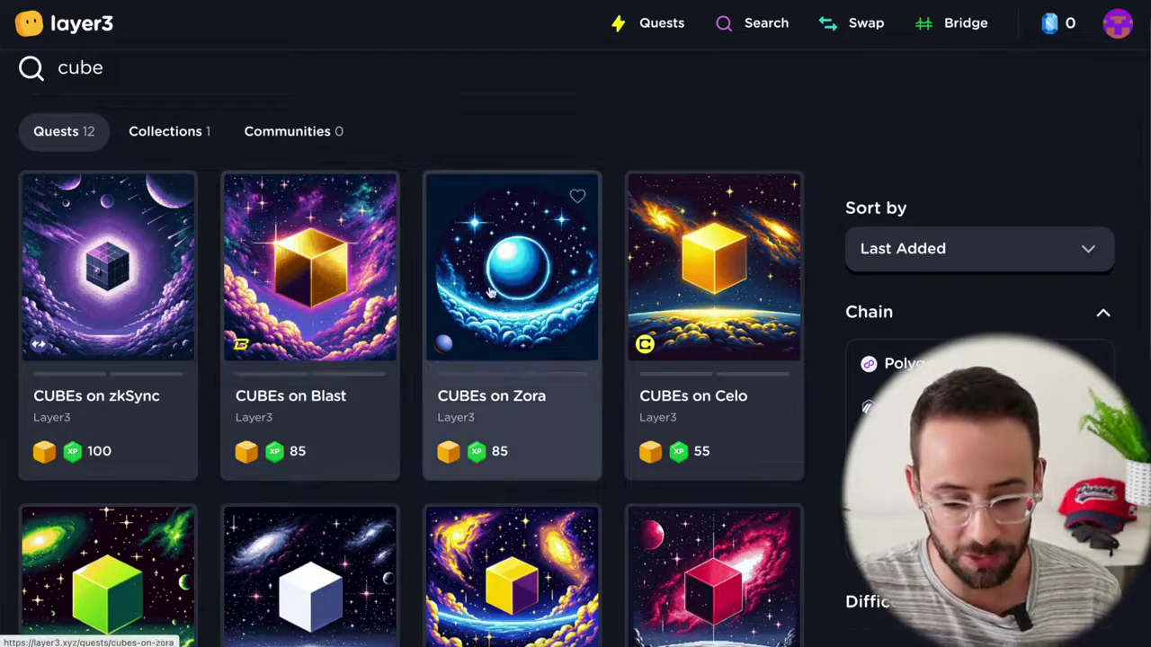
scroll(500, 303, "down", 3)
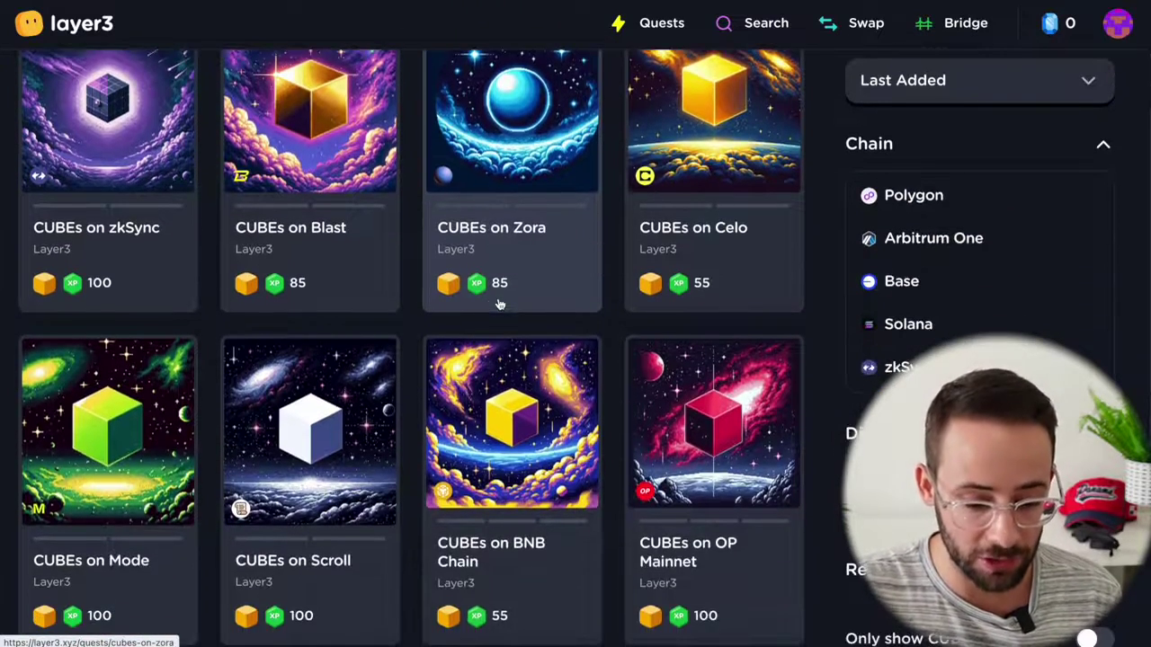
scroll(404, 305, "up", 2)
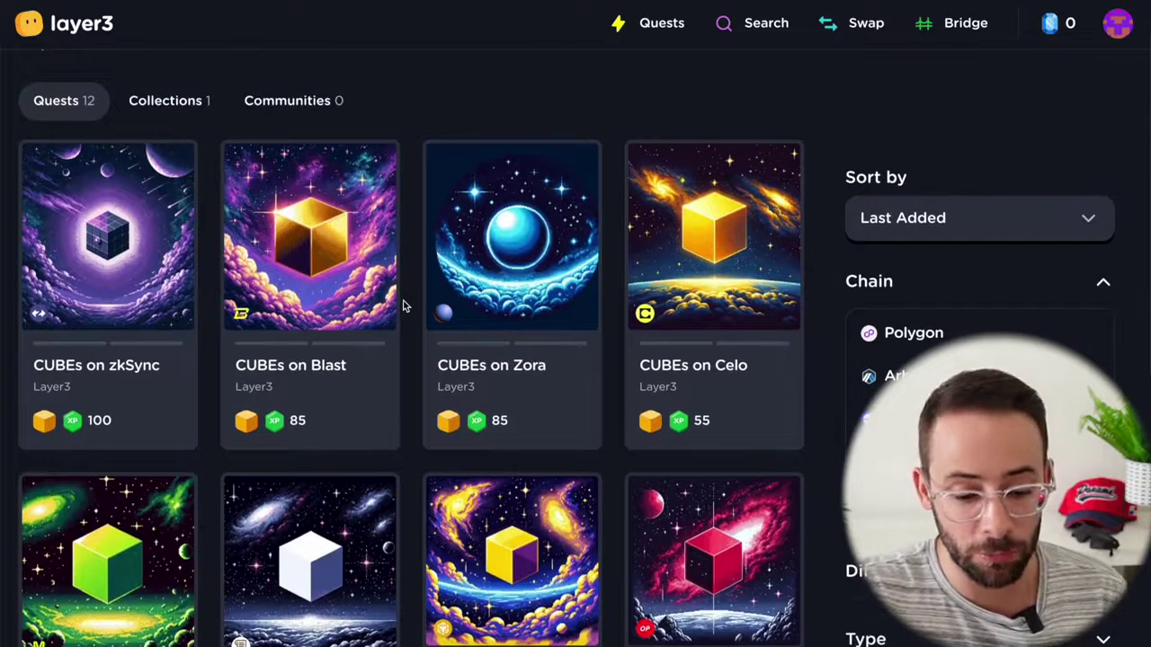
scroll(404, 306, "up", 1)
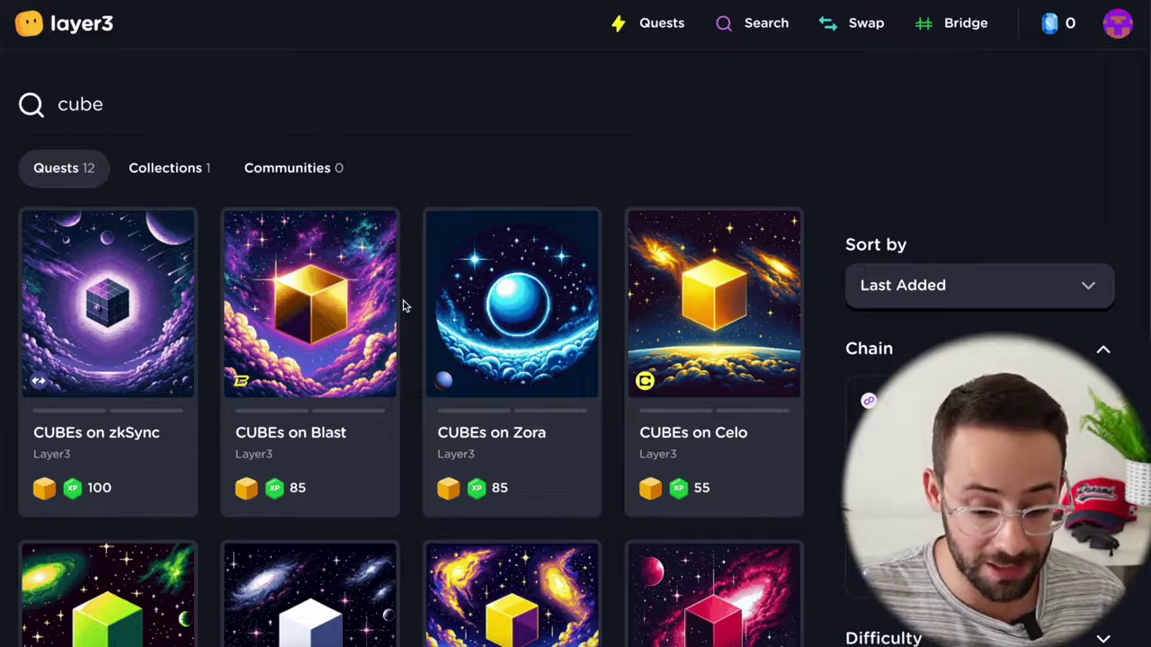
scroll(403, 305, "up", 1)
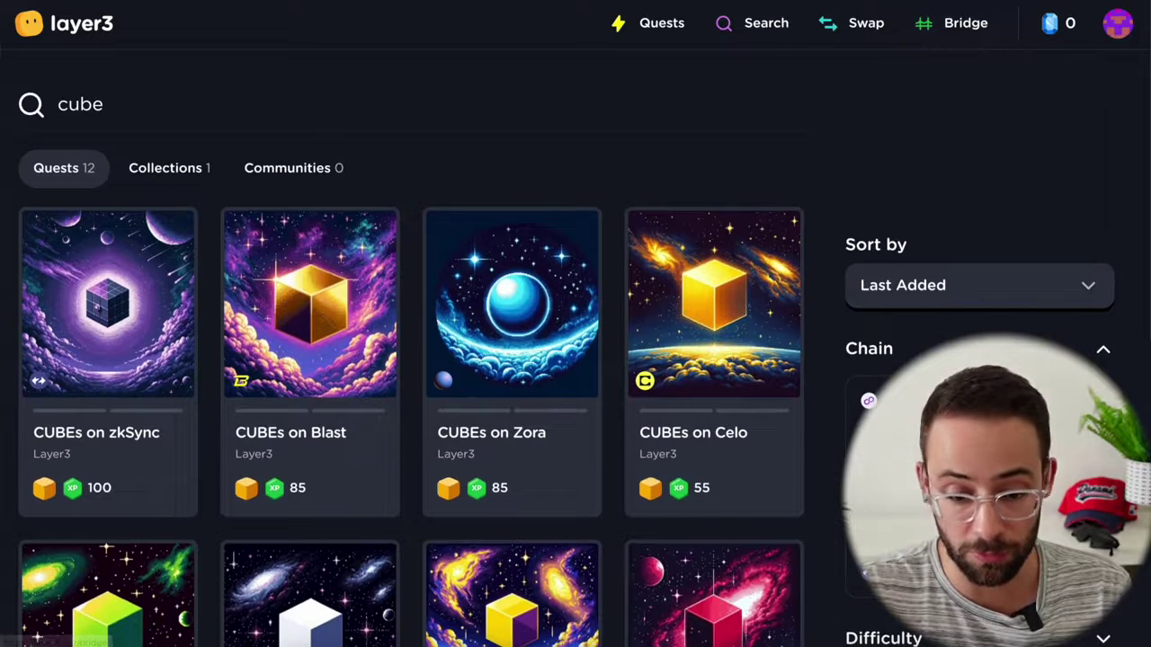
Step: Open the Intro to CUBEs quest from the featured quests, review its steps and begin it
left_click(662, 23)
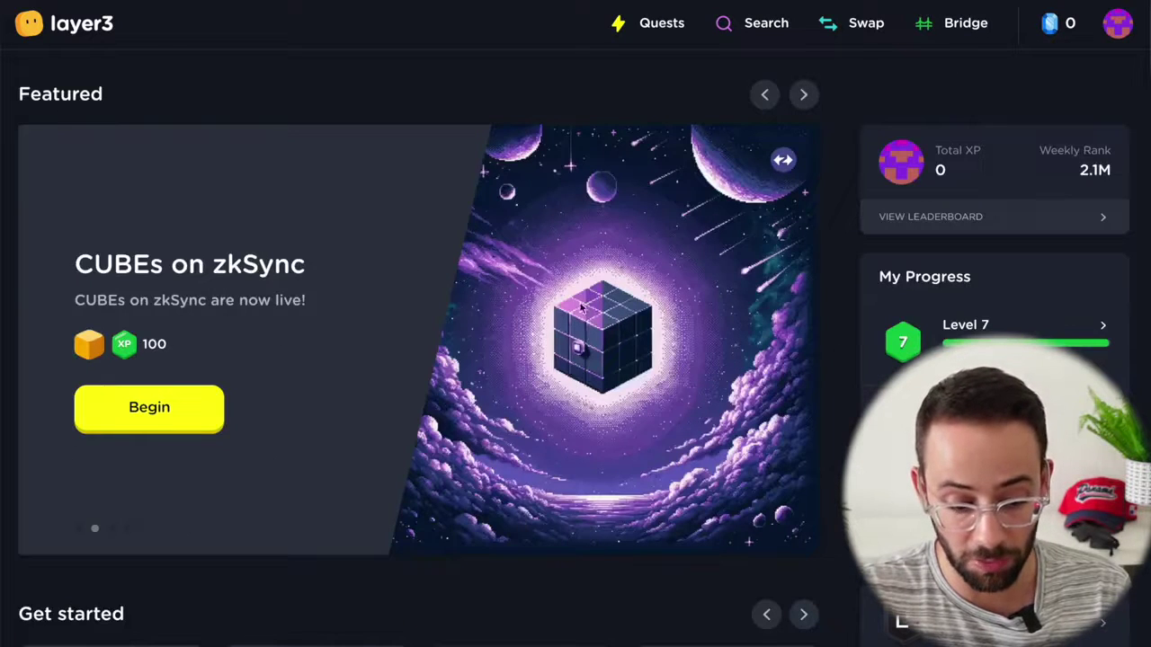
left_click(112, 531)
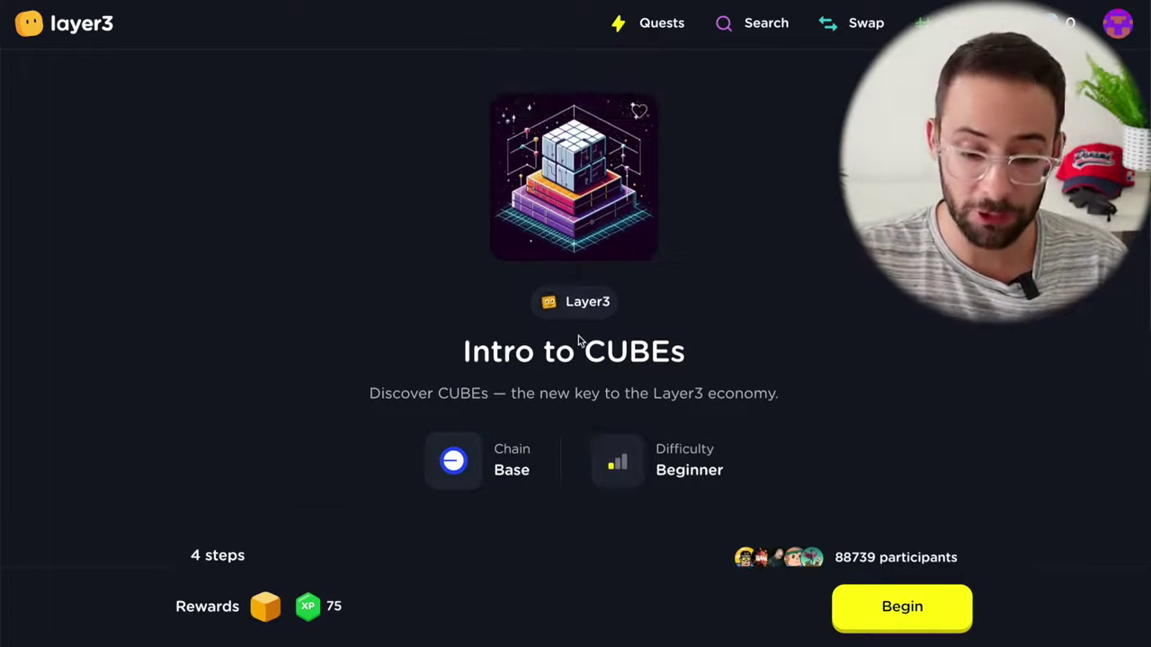
scroll(663, 368, "down", 2)
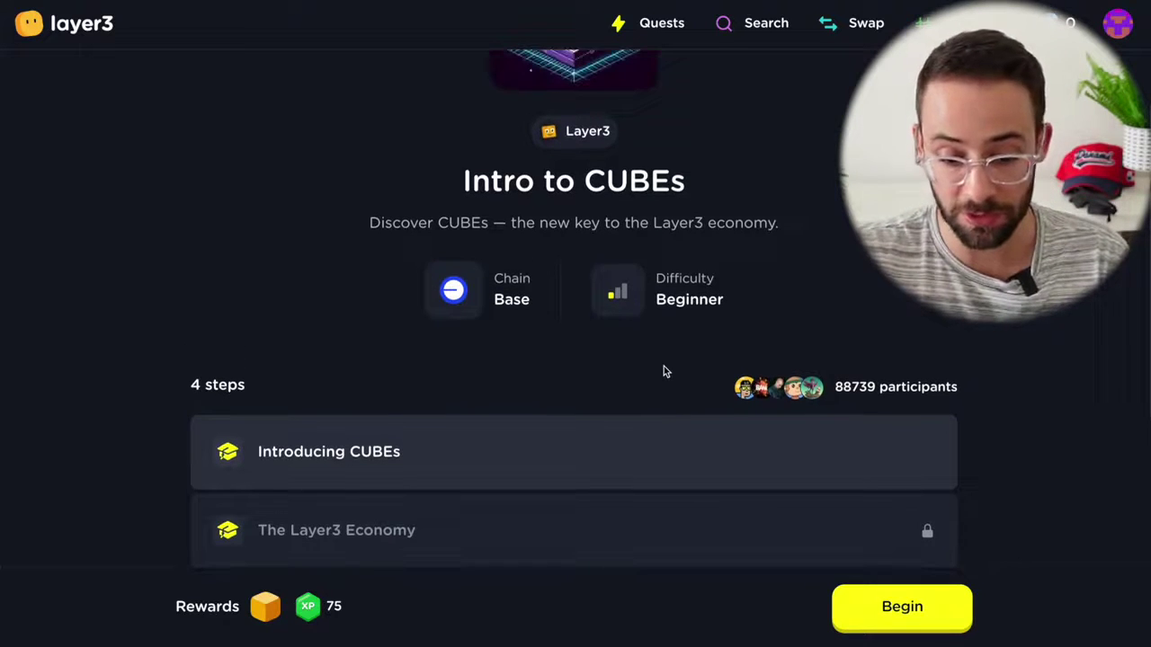
scroll(663, 369, "down", 3)
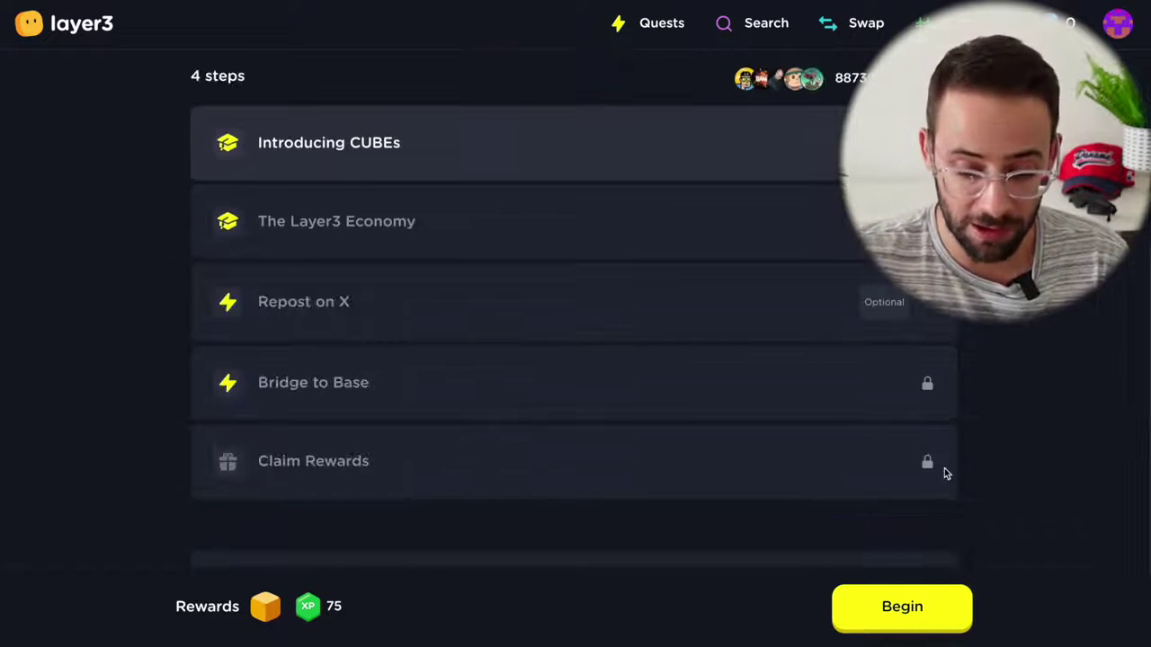
left_click(928, 609)
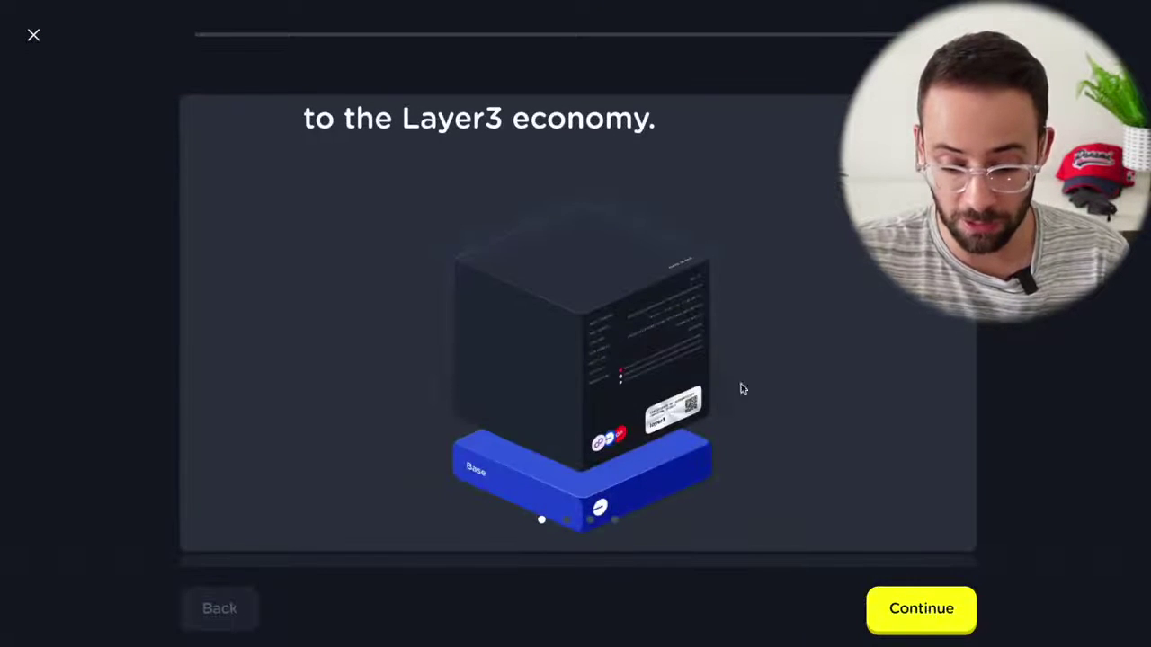
Step: Advance through the CUBEs introduction, The Layer3 Economy and the Repost on X task to reach Bridge to Base
left_click(921, 609)
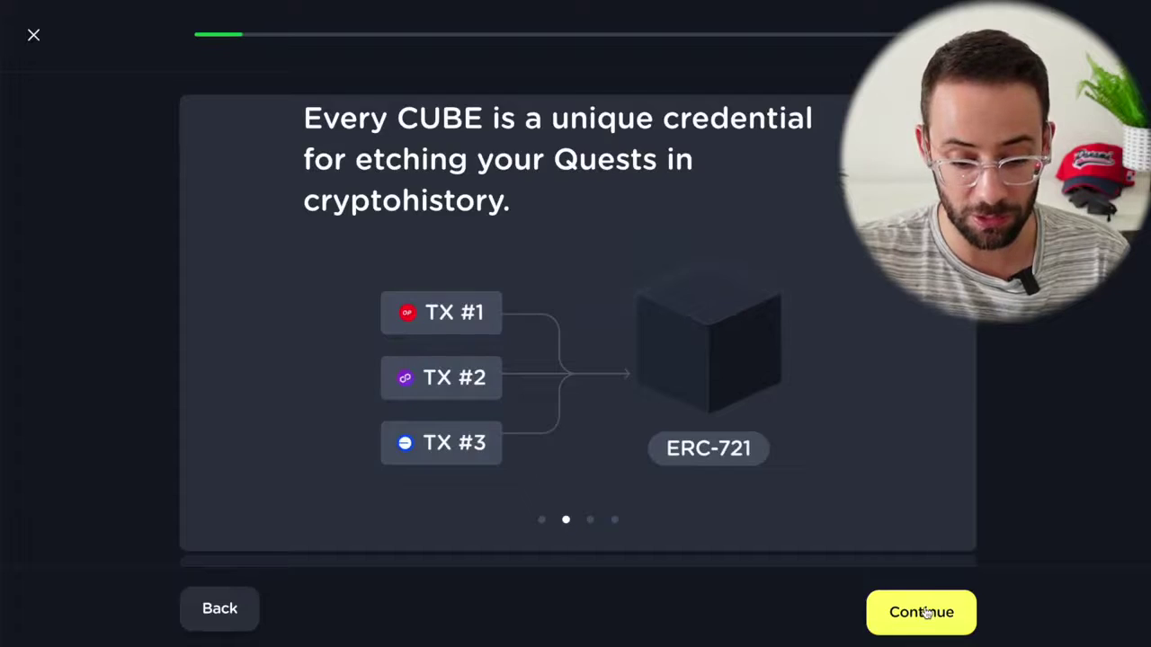
left_click(923, 610)
left_click(920, 609)
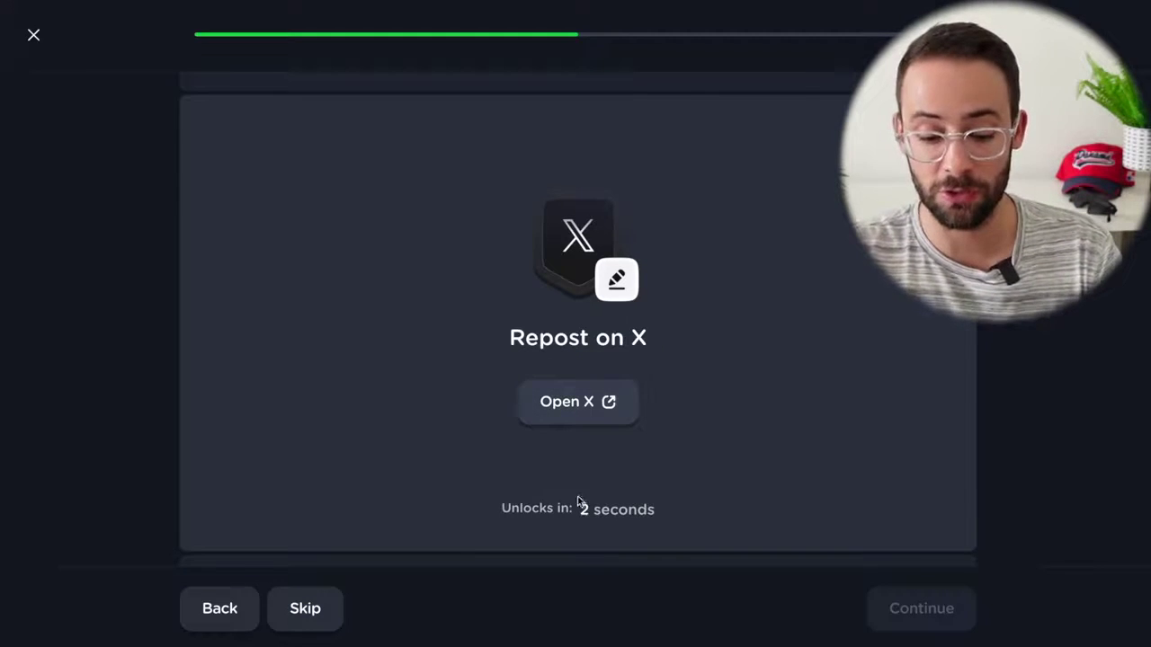
left_click(936, 602)
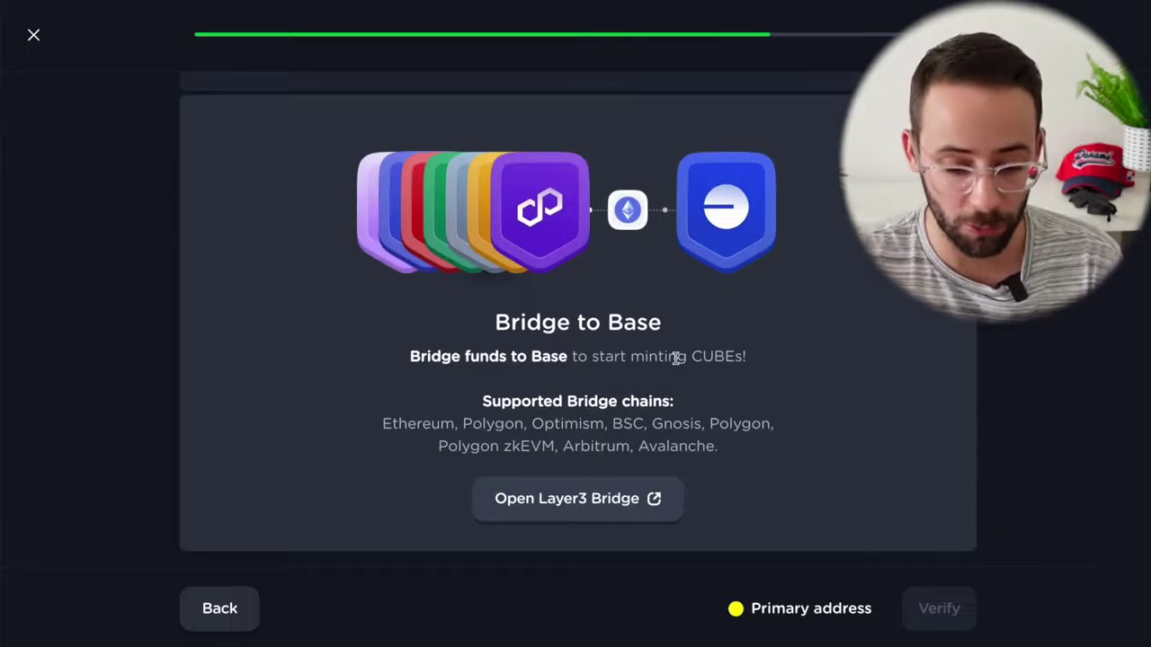
Step: Review the supported chains for the Bridge to Base task and open the Layer3 Bridge
scroll(707, 431, "up", 5)
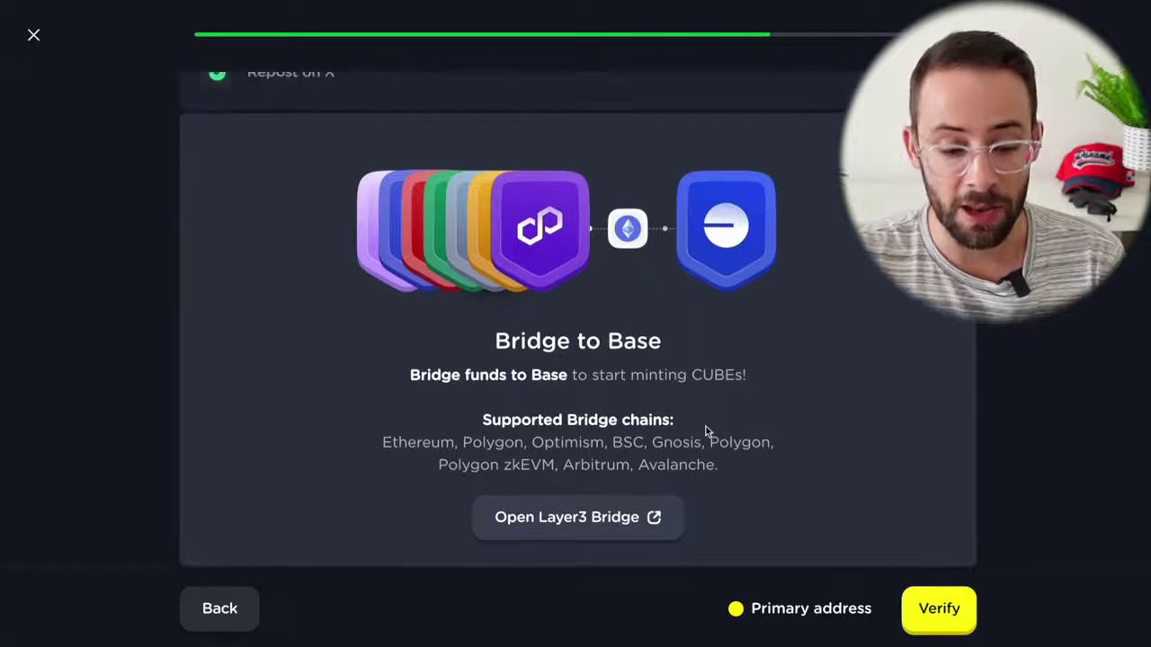
scroll(707, 432, "down", 4)
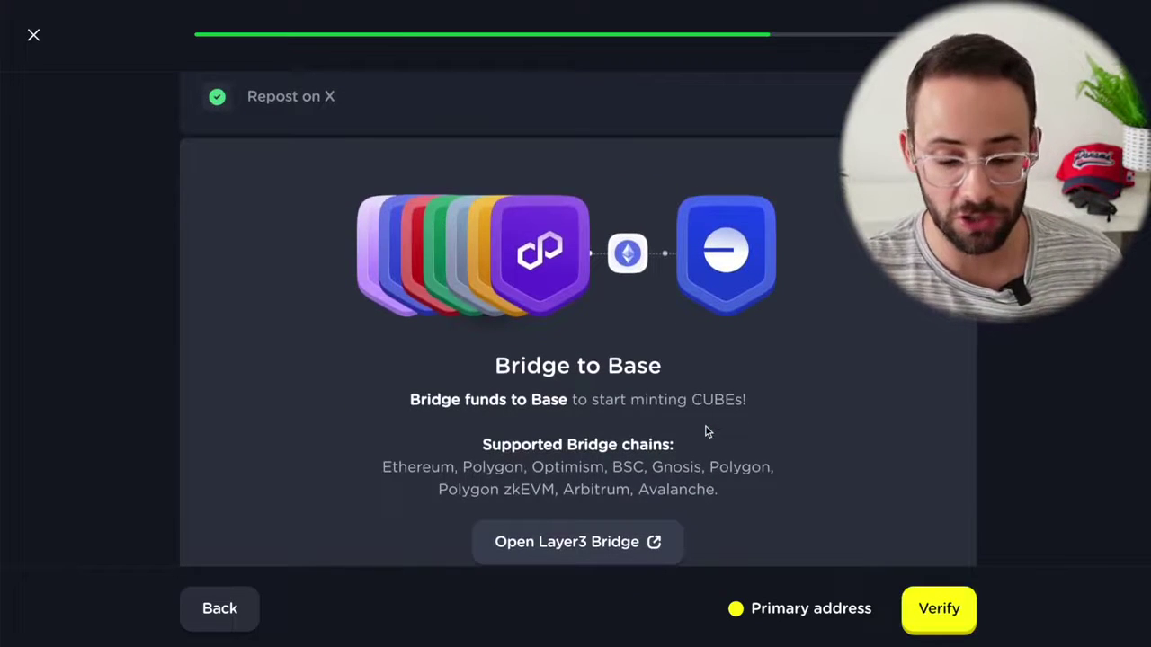
scroll(706, 426, "down", 2)
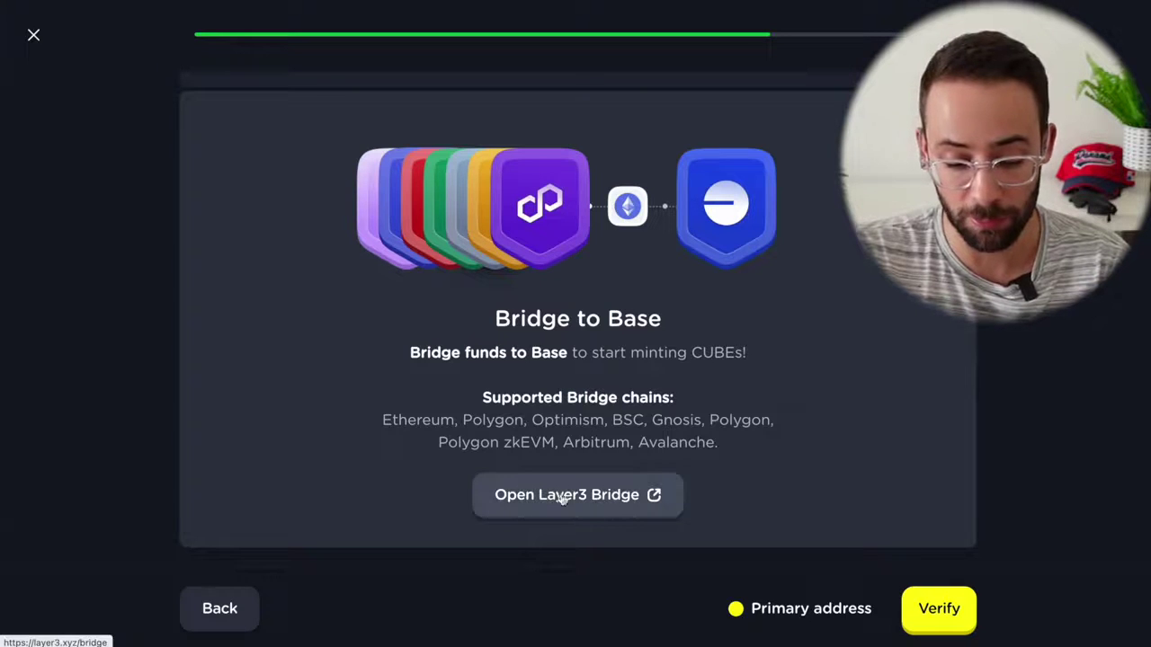
scroll(517, 367, "up", 1)
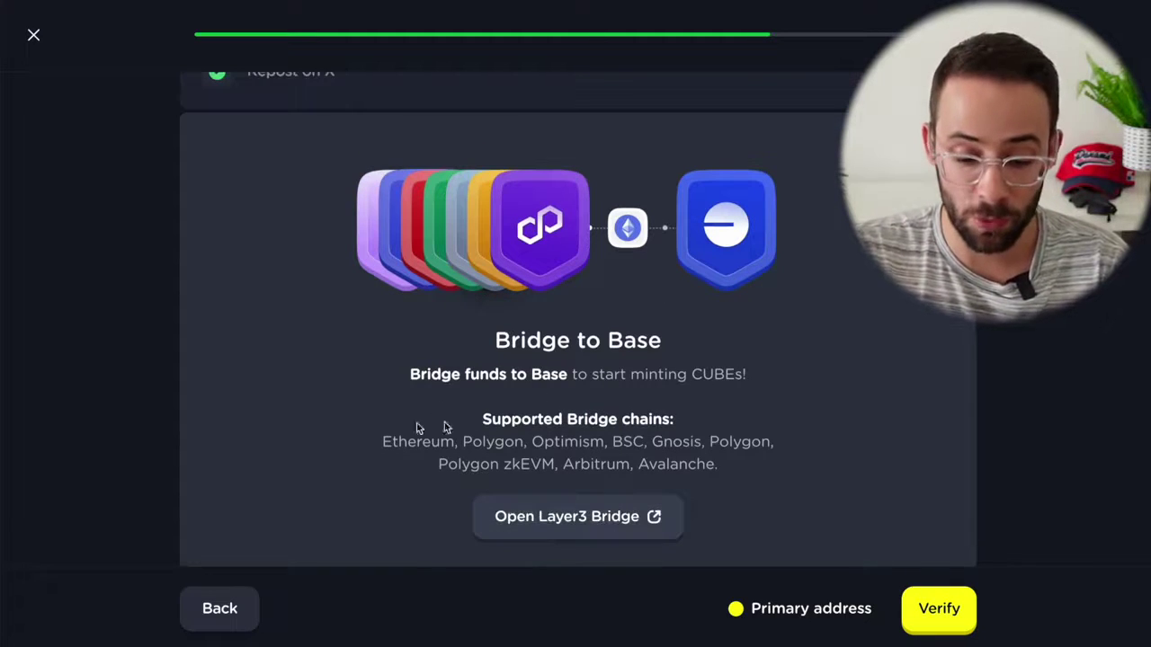
scroll(603, 421, "down", 1)
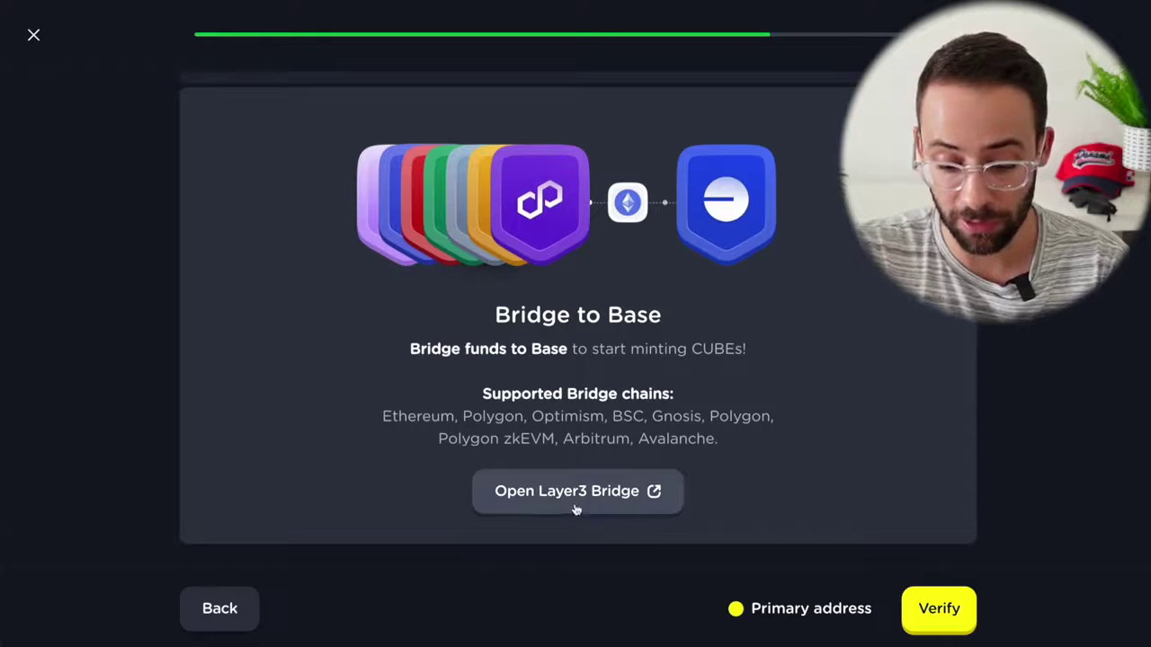
left_click(620, 491)
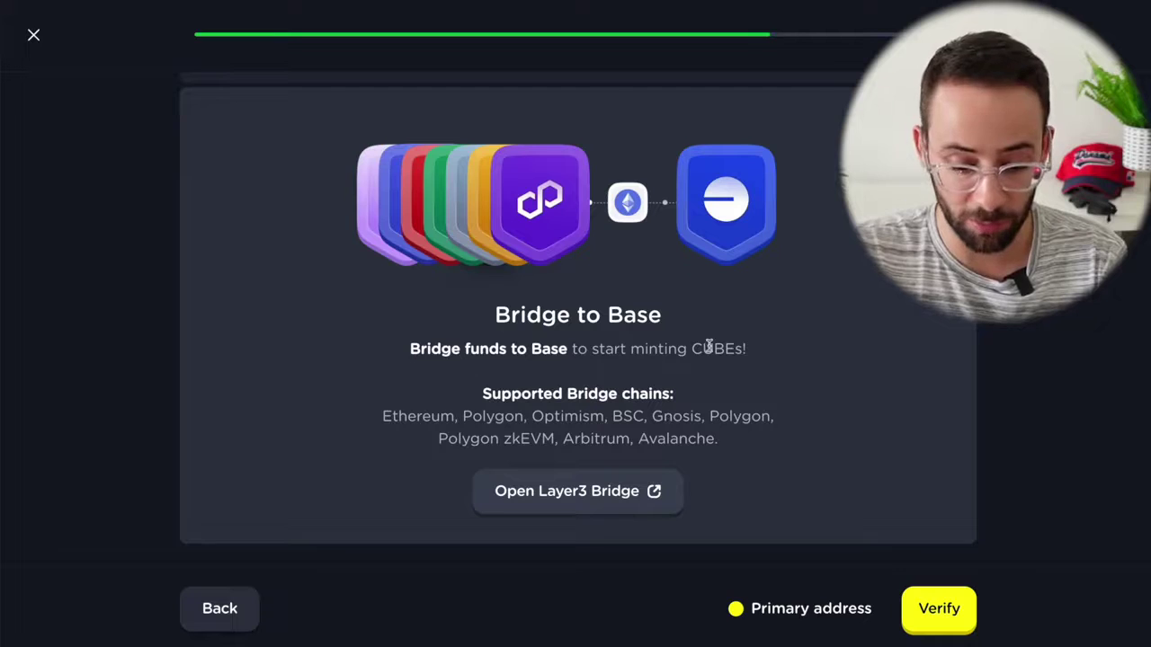
Step: Review the route for transferring 0.005 ETH from zkSync Era to Base through the Refuel bridge
scroll(709, 345, "up", 1)
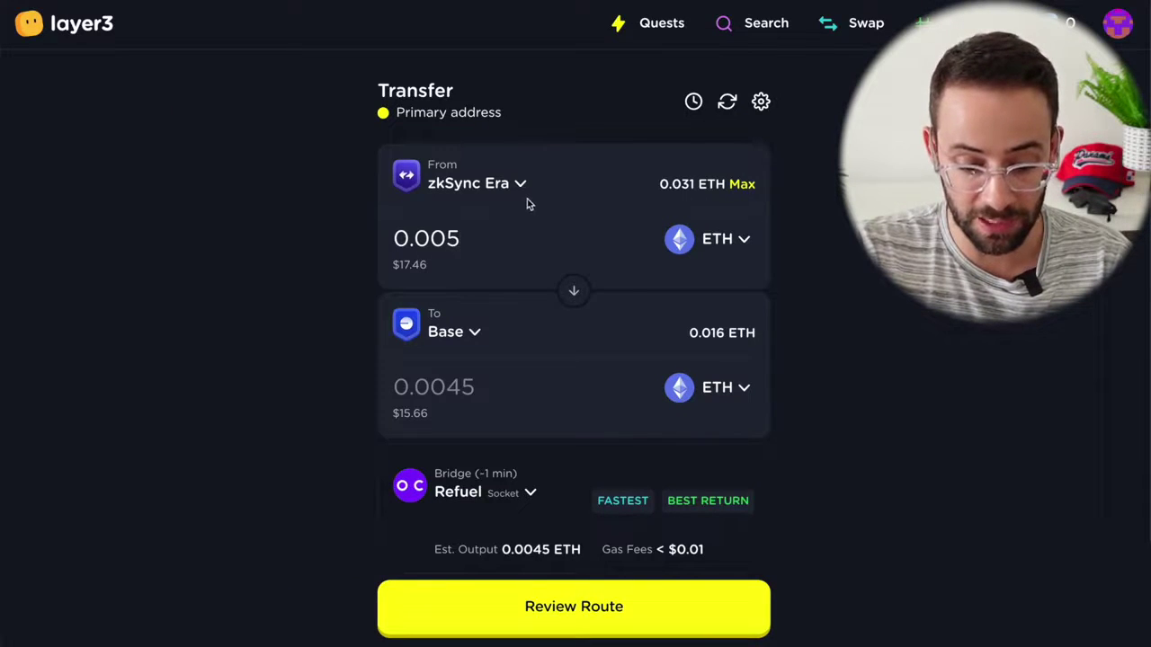
scroll(540, 495, "down", 1)
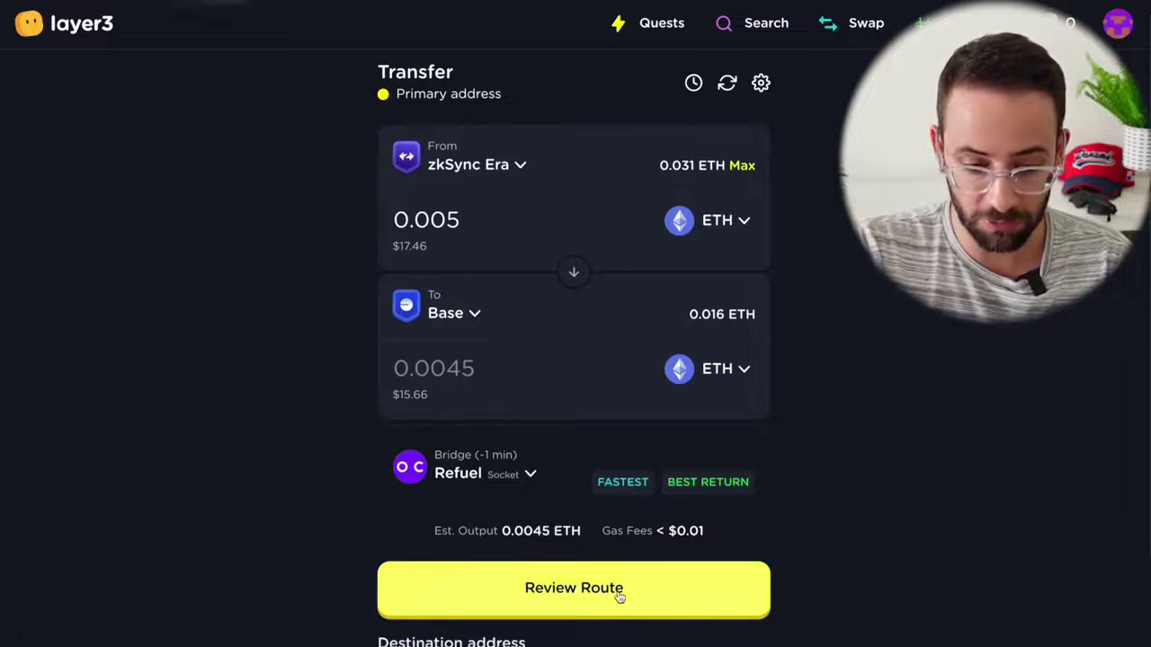
left_click(617, 593)
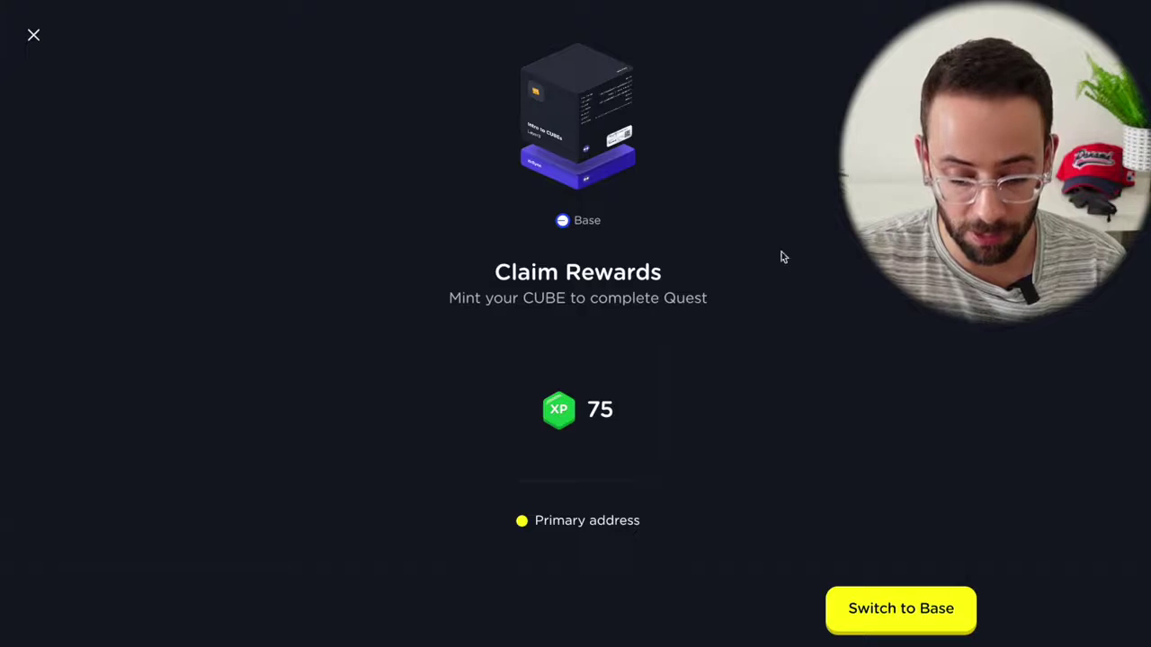
Step: Switch to Base to claim the Intro to CUBEs rewards and review the mint transaction's estimated gas fee
left_click(878, 620)
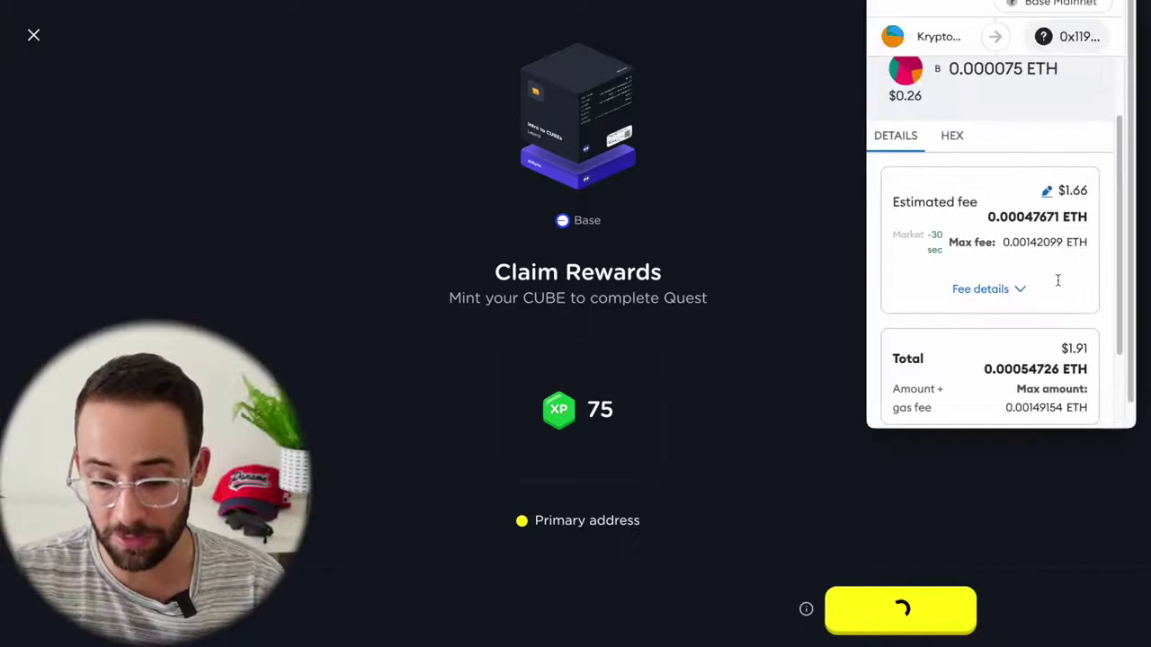
scroll(1058, 285, "up", 1)
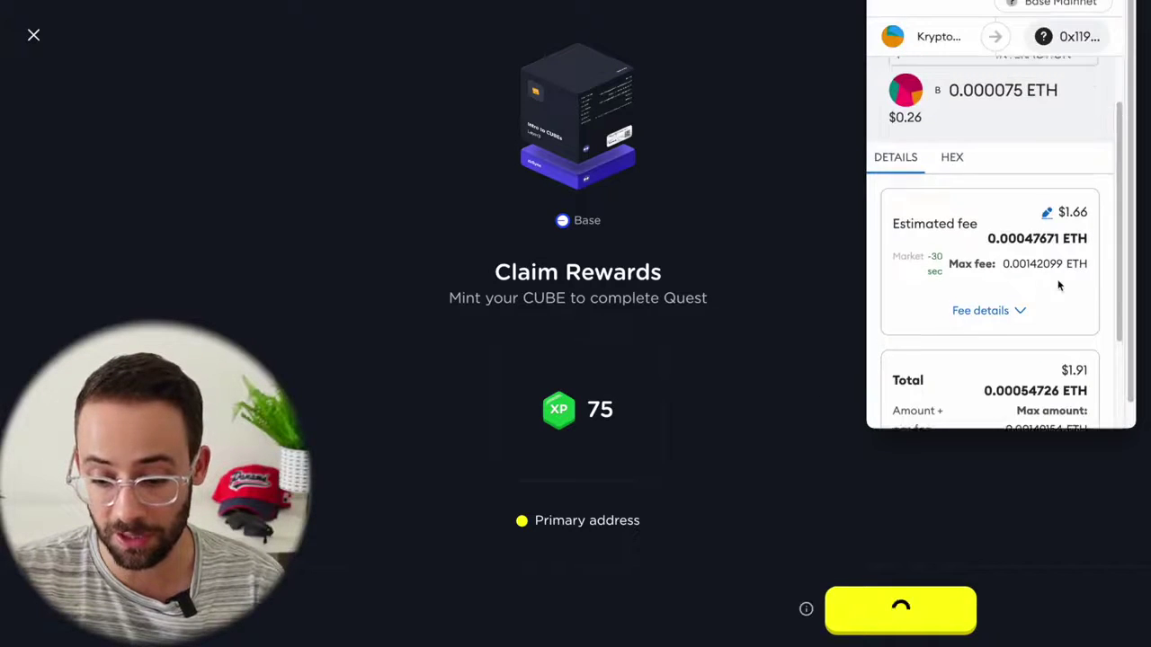
scroll(1061, 394, "down", 1)
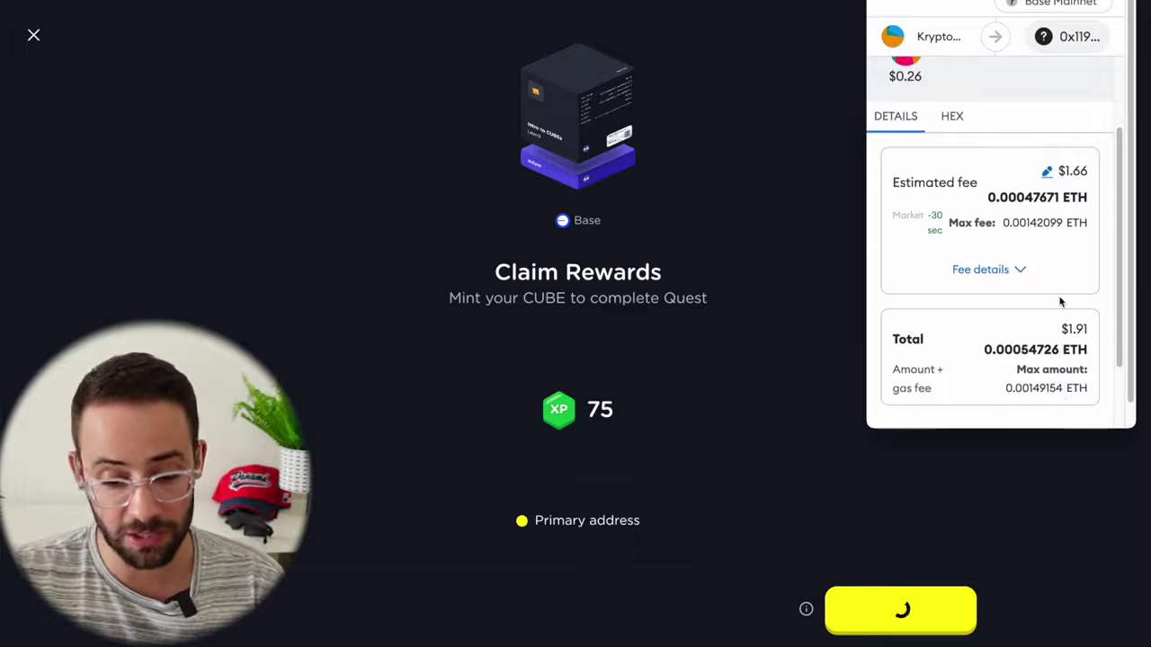
scroll(1060, 302, "down", 3)
scroll(1059, 302, "up", 3)
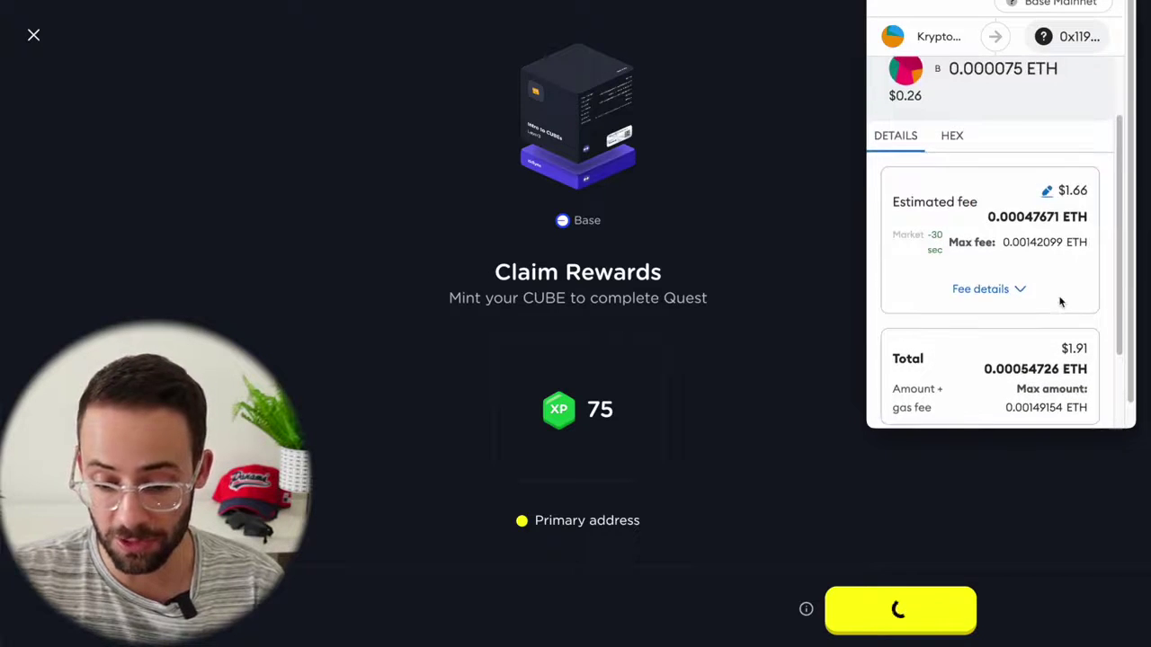
left_click(1045, 194)
left_click(1046, 200)
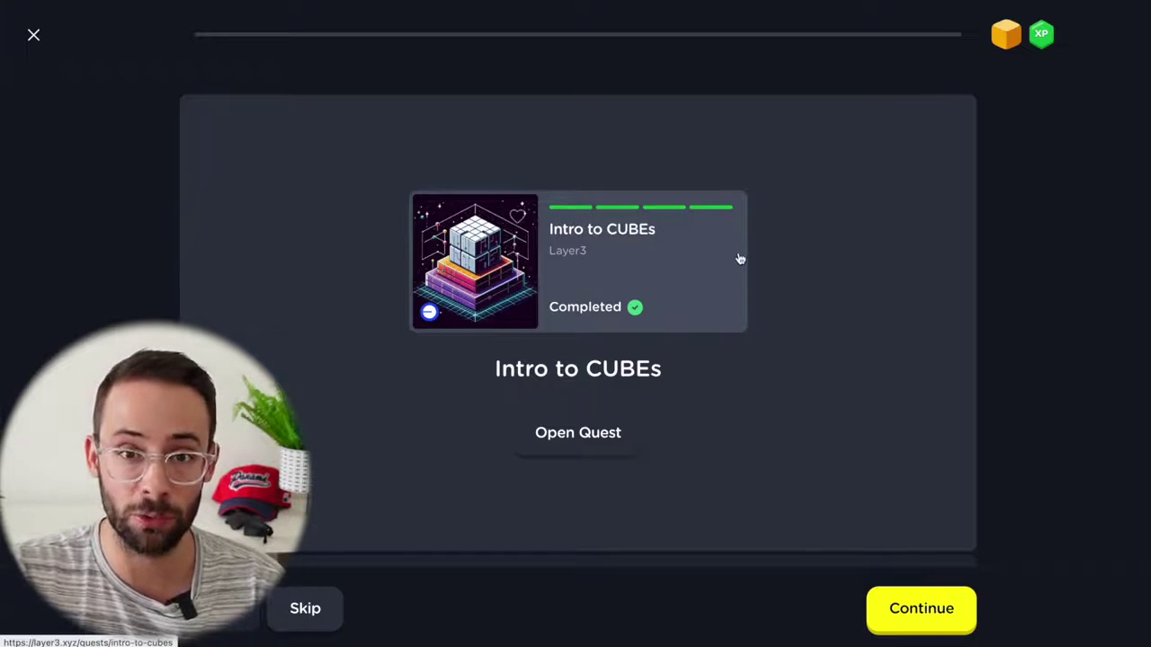
Step: Review the completed Intro to CUBEs prerequisite of the CUBEs on Mode quest and advance to the following task
scroll(807, 346, "down", 2)
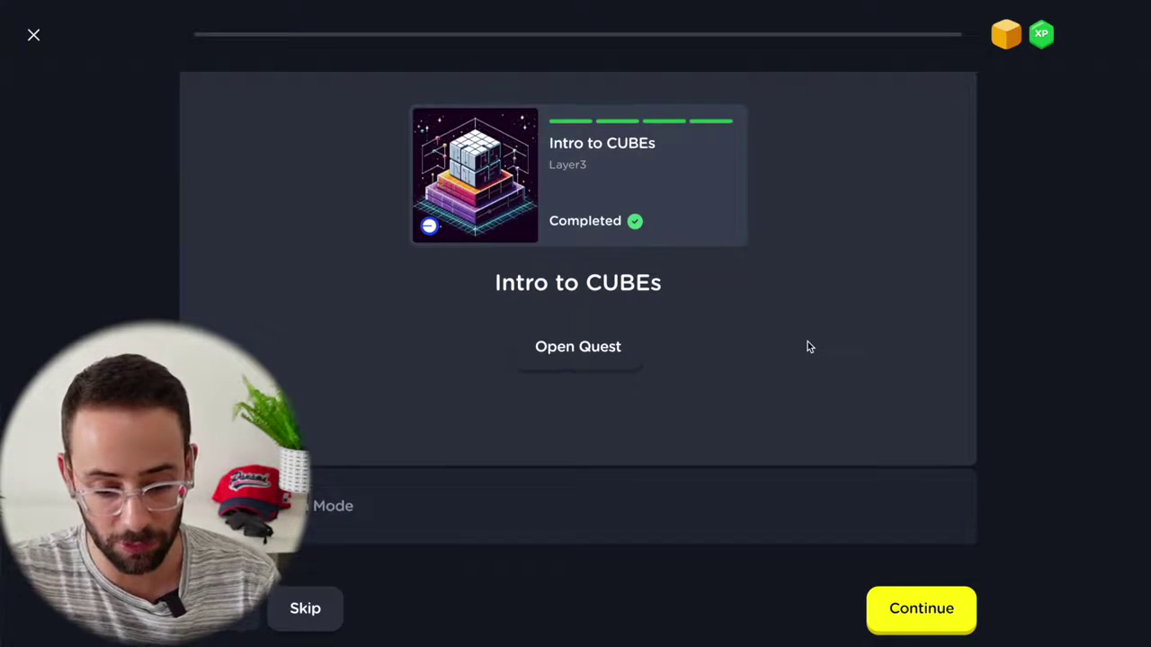
scroll(808, 346, "up", 2)
scroll(807, 346, "down", 2)
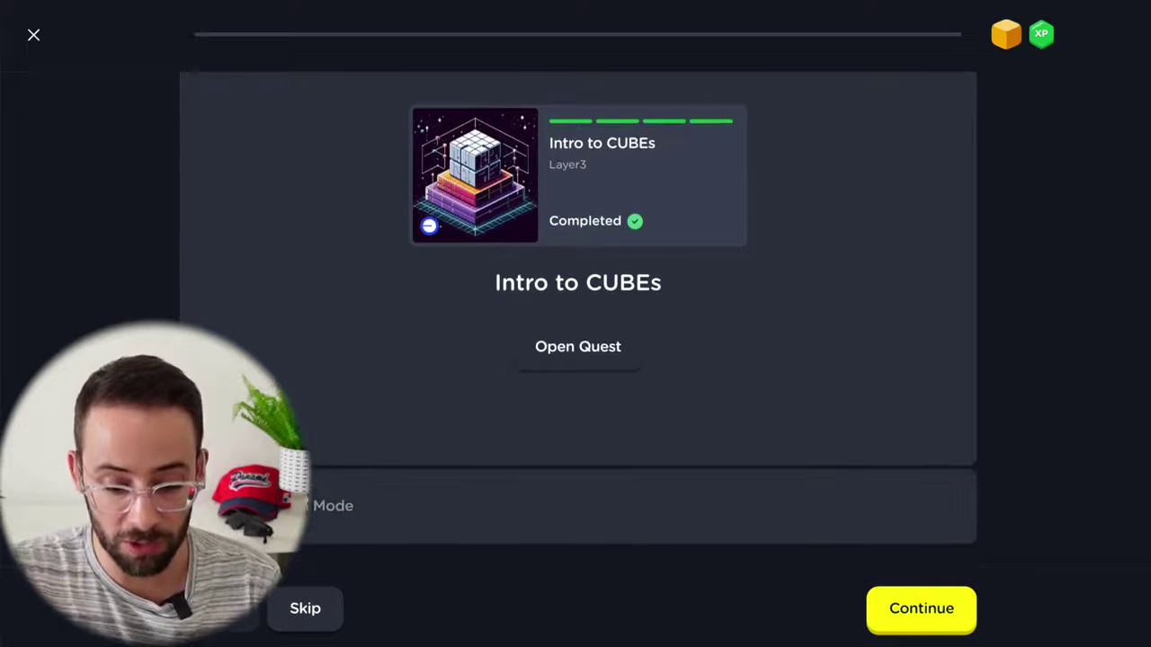
scroll(604, 298, "up", 2)
scroll(583, 333, "down", 2)
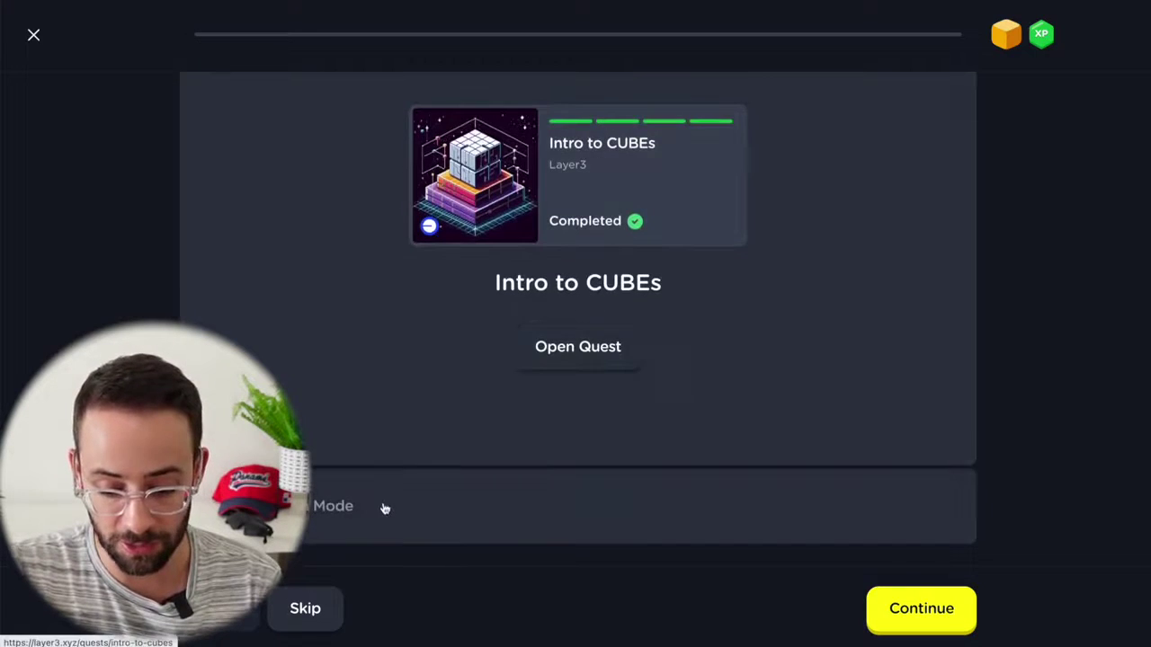
left_click(924, 609)
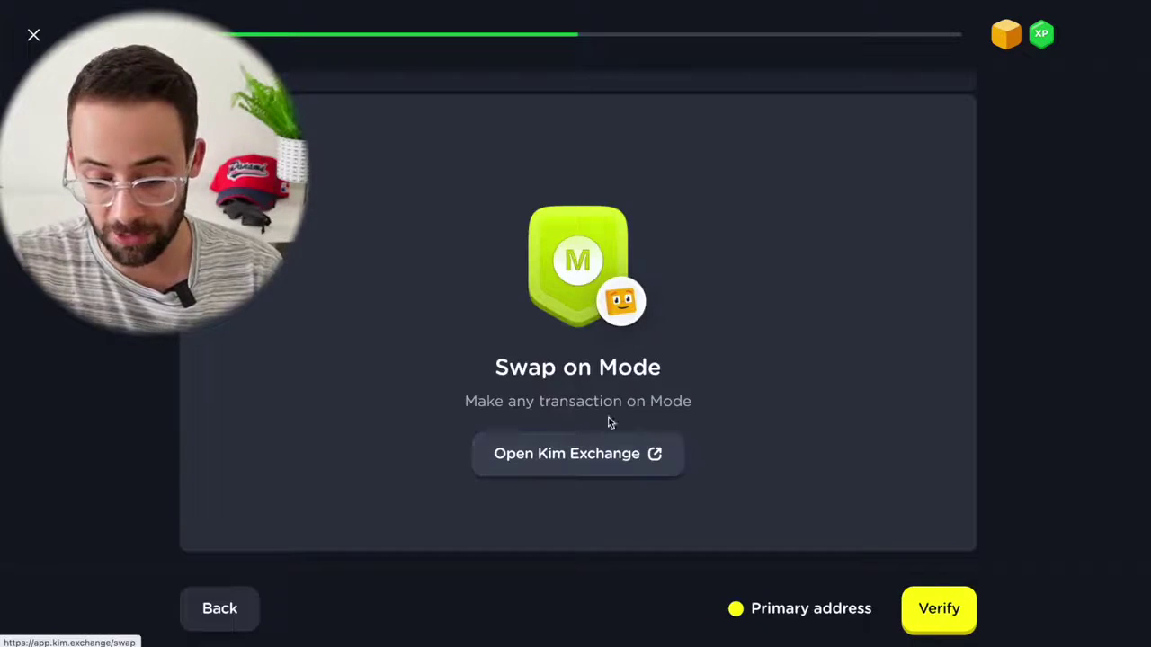
Step: Try to verify the Swap on Mode task and open Kim Exchange to make a transaction
scroll(790, 463, "down", 1)
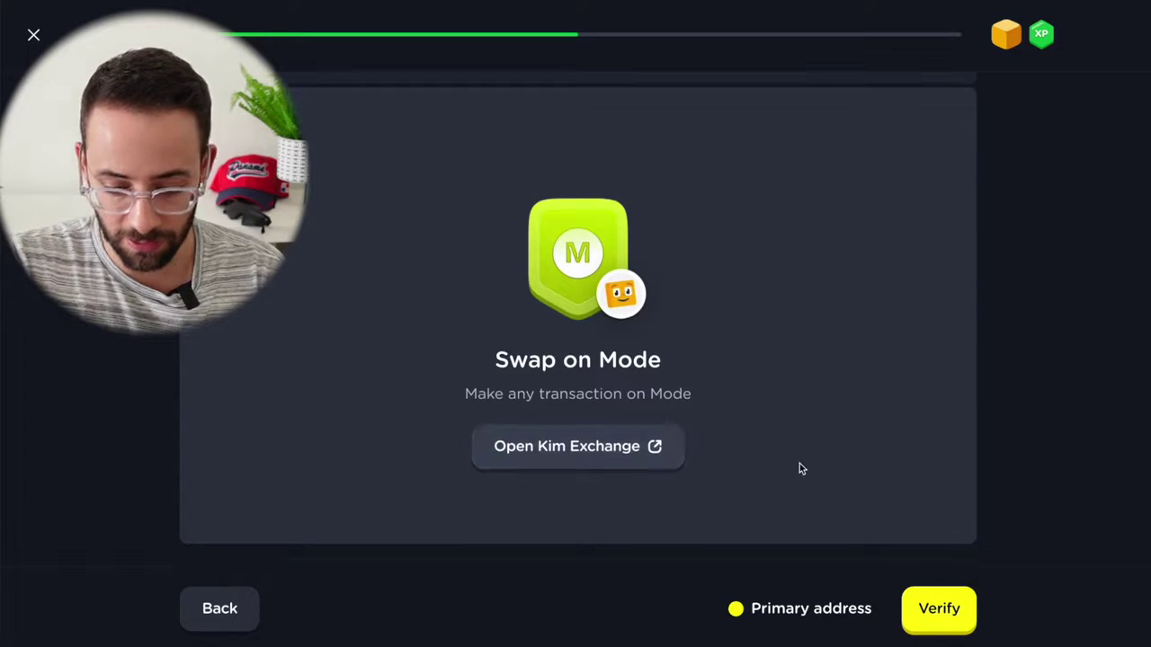
left_click(955, 615)
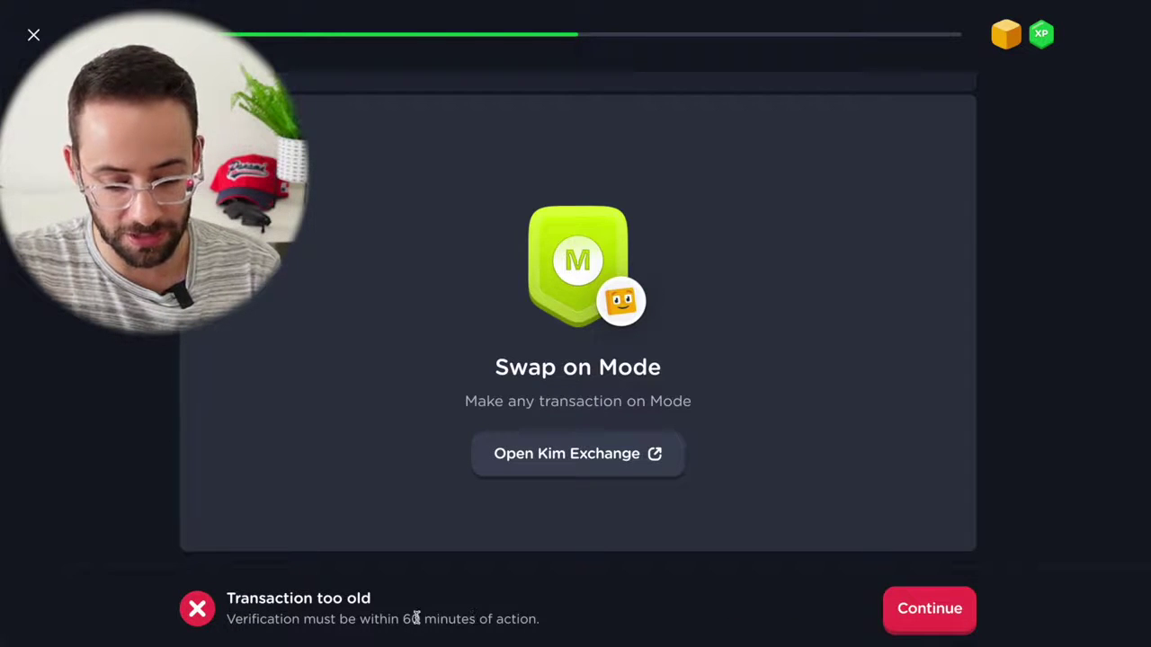
left_click(610, 461)
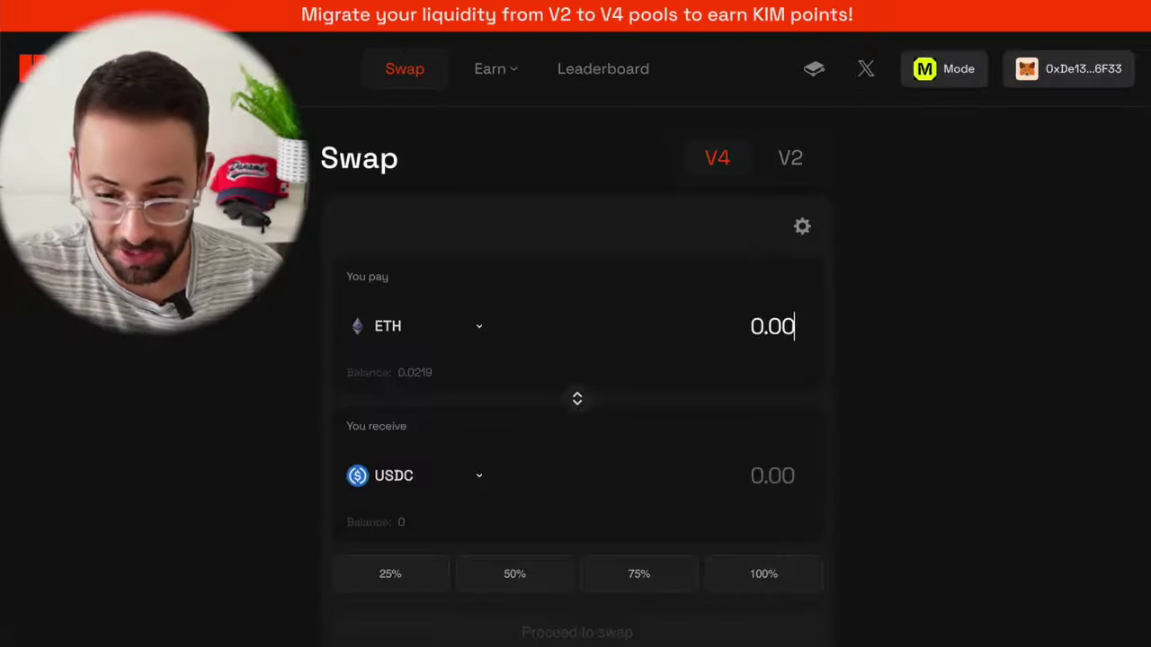
type("5")
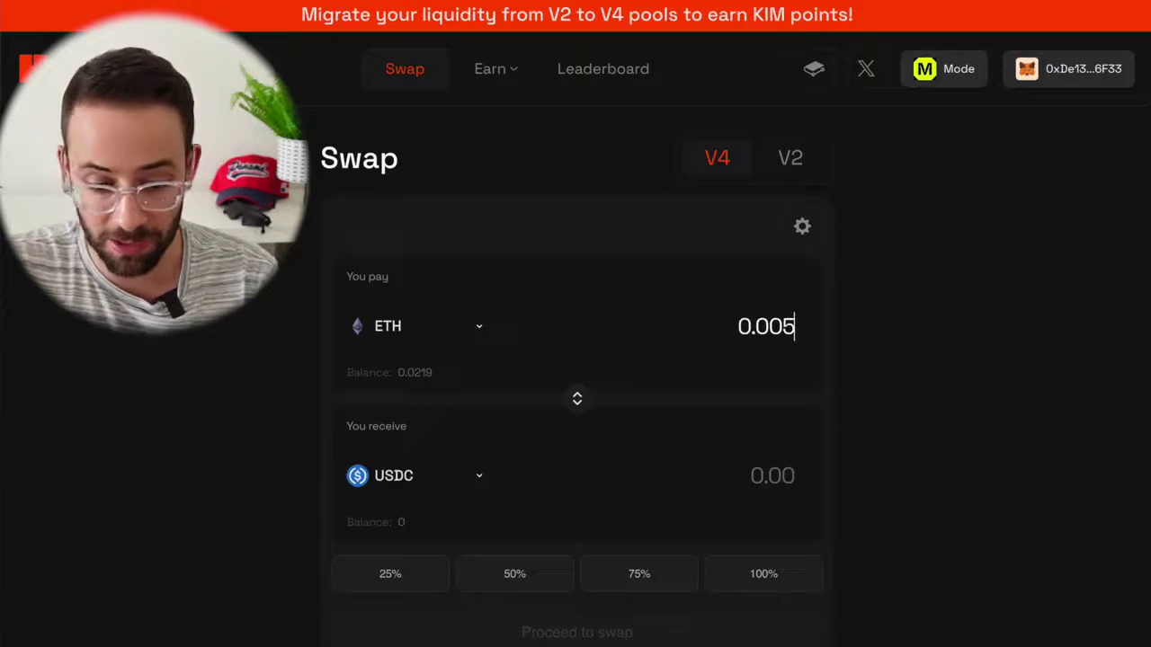
scroll(518, 306, "down", 1)
key("BackSpace")
key("BackSpace")
key("BackSpace")
key("BackSpace")
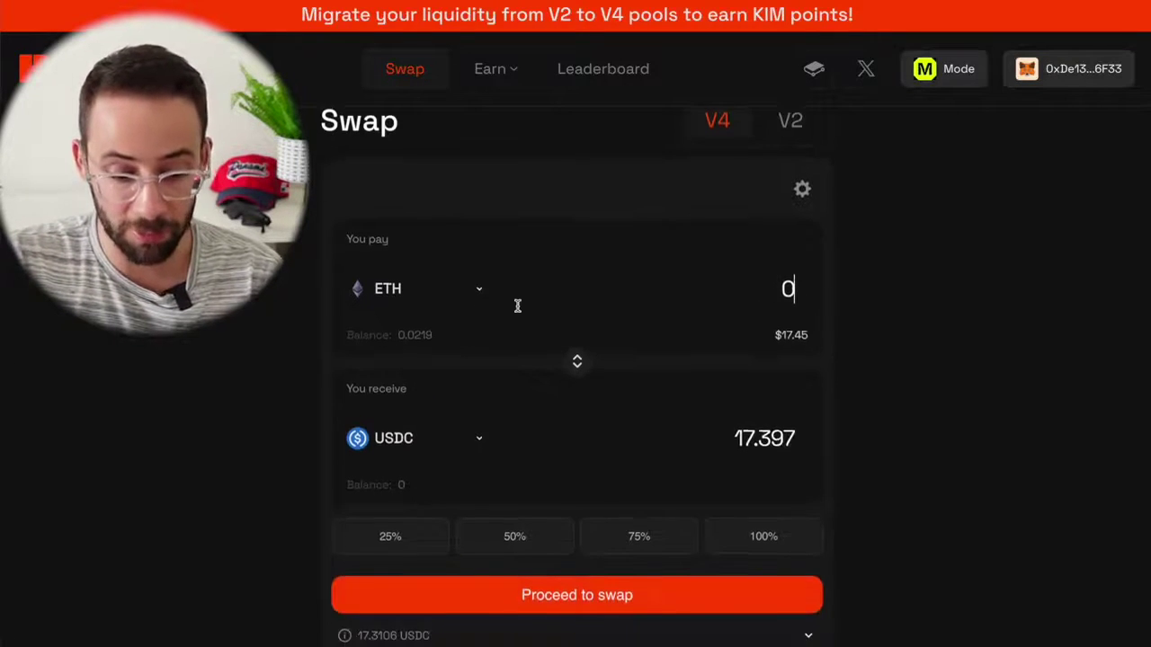
Step: Set the ETH amount to swap for USDC on Mode to 0.005
scroll(604, 325, "down", 1)
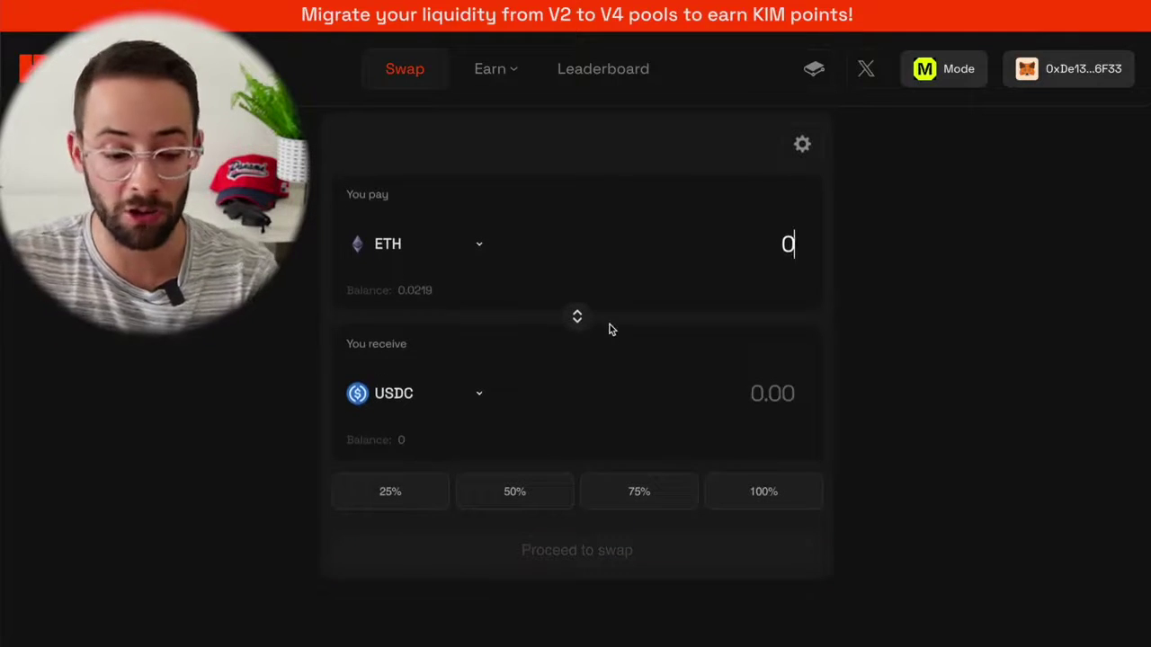
scroll(609, 327, "up", 1)
scroll(308, 266, "up", 1)
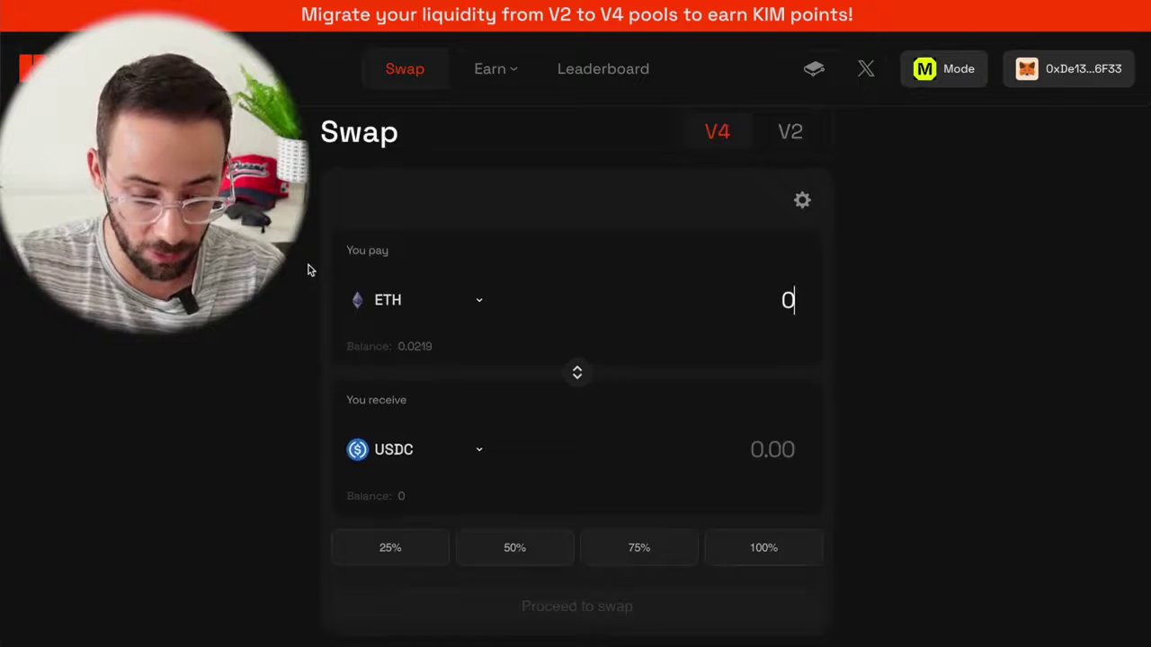
scroll(483, 483, "down", 1)
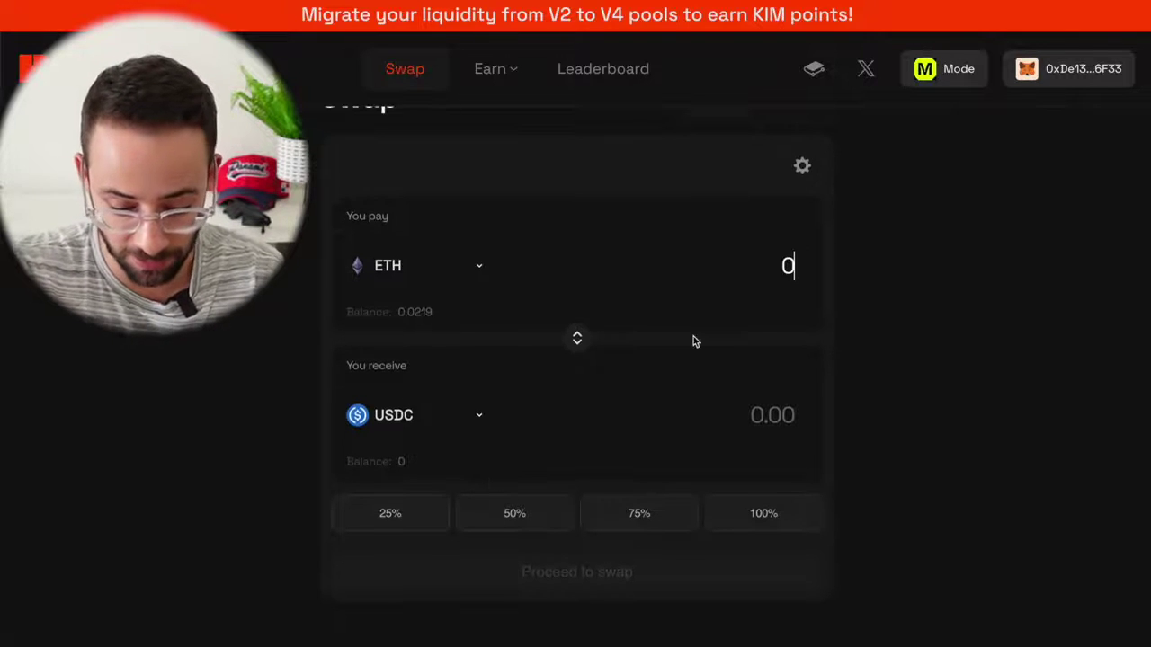
type("0.005")
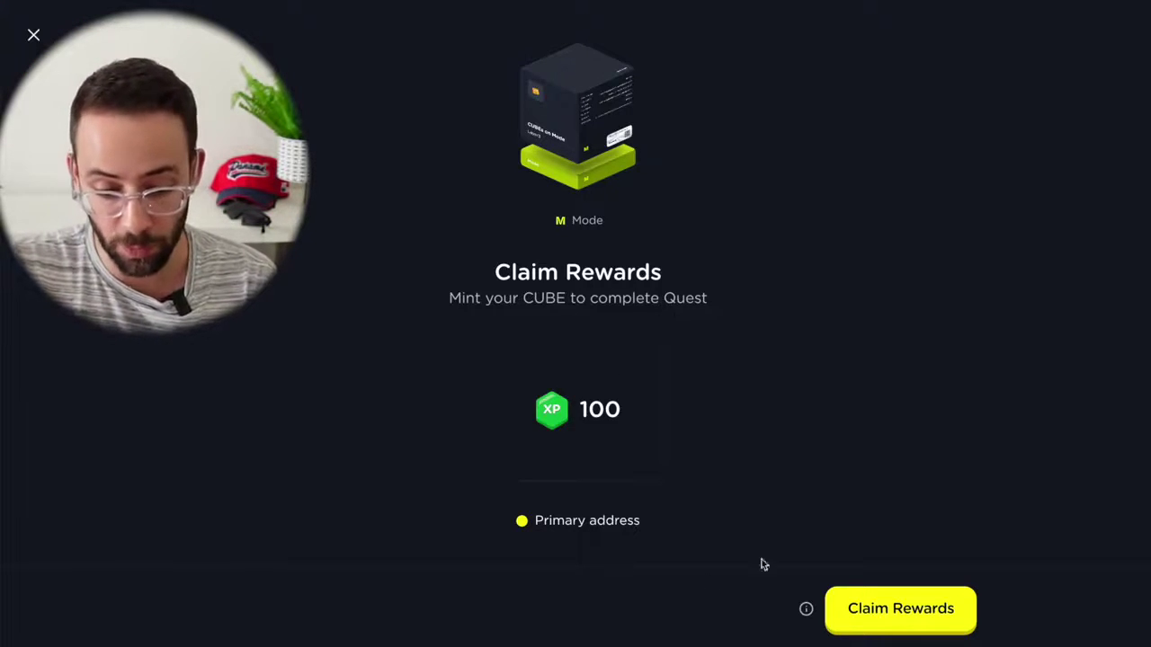
Step: Claim the CUBEs on Mode rewards, reviewing the fees and confirming the 0.000075 ETH mint transaction in MetaMask
left_click(899, 611)
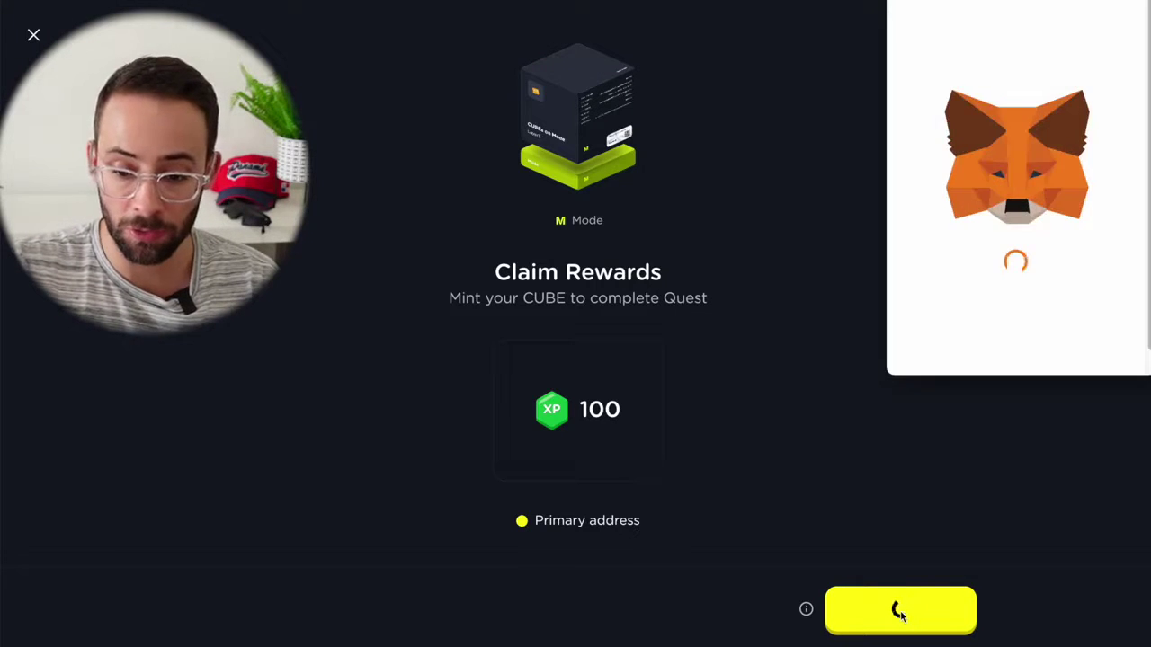
left_click_drag(1036, 1, 987, 38)
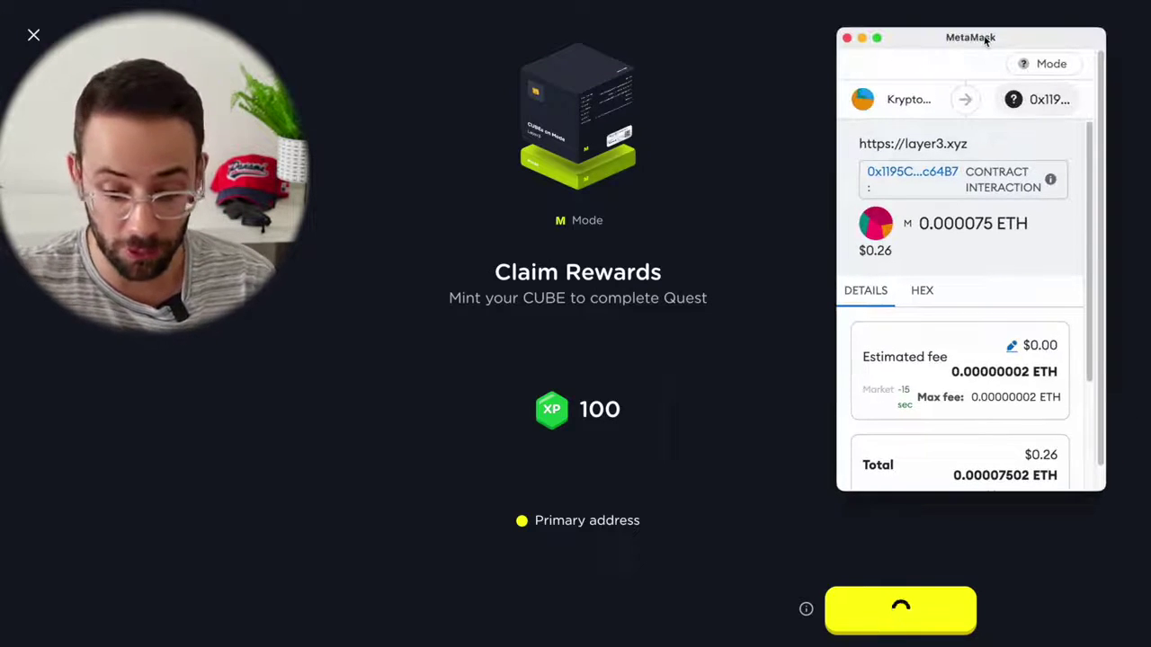
scroll(979, 310, "down", 1)
scroll(978, 309, "down", 5)
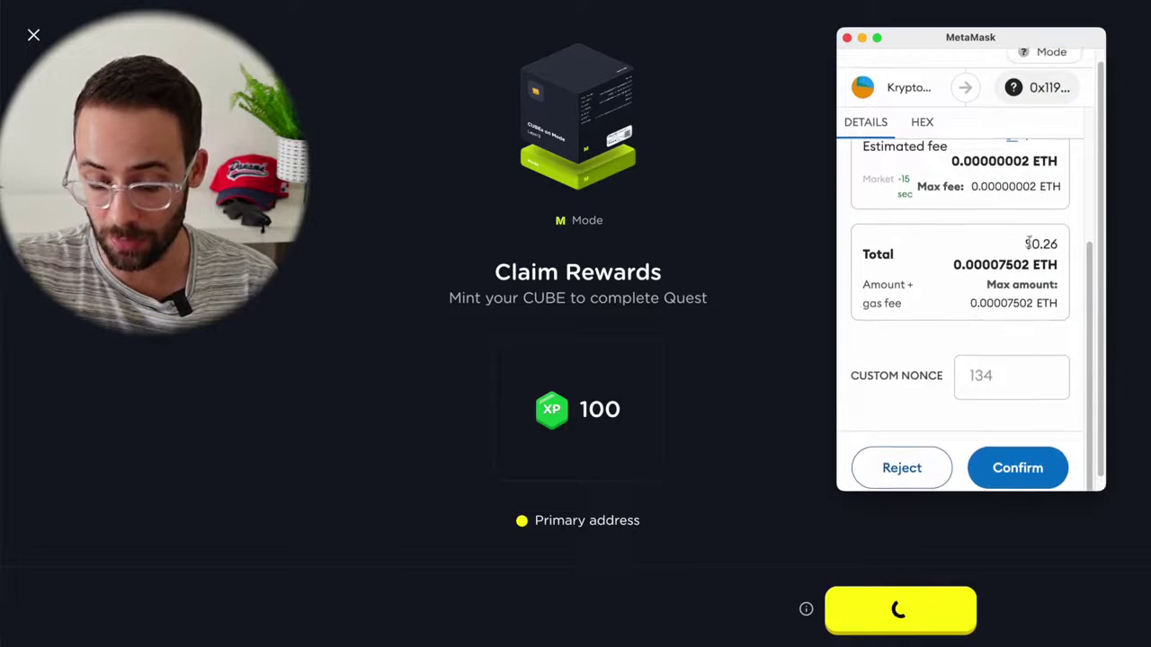
scroll(1041, 243, "up", 4)
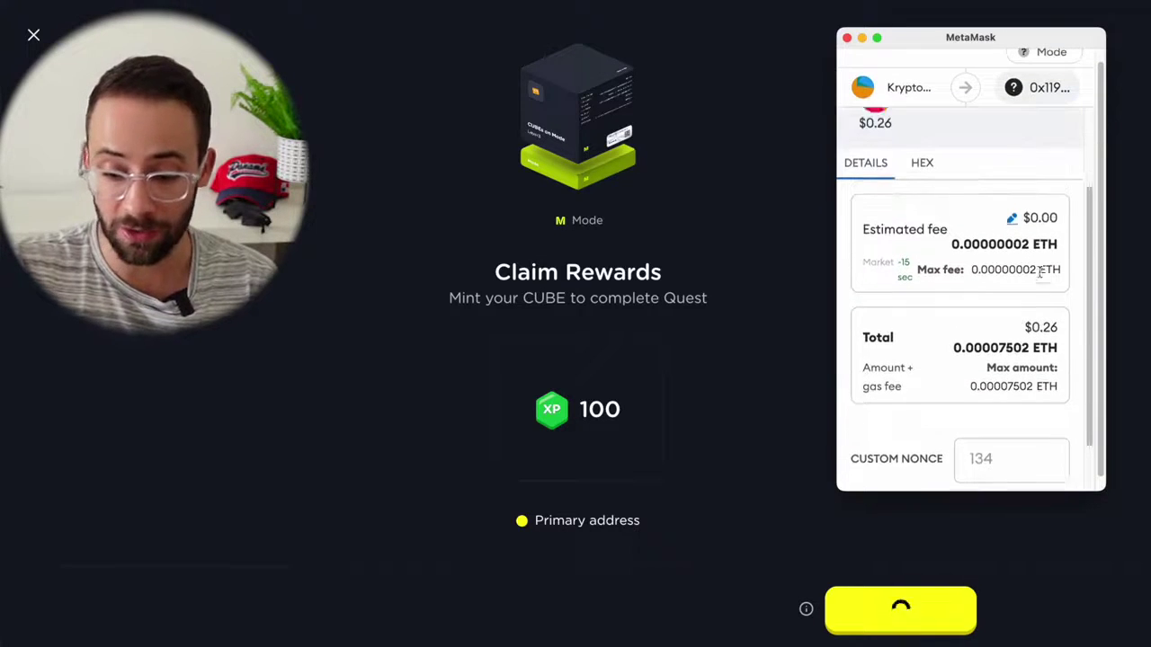
scroll(1049, 245, "up", 4)
scroll(1049, 245, "down", 6)
left_click(1017, 469)
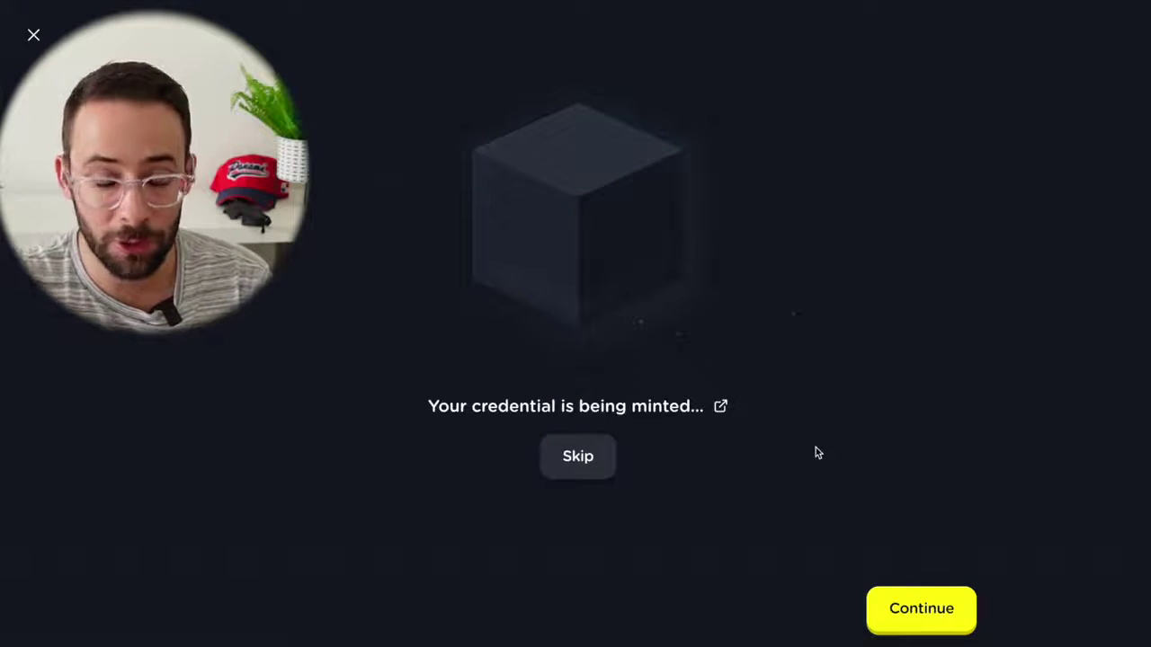